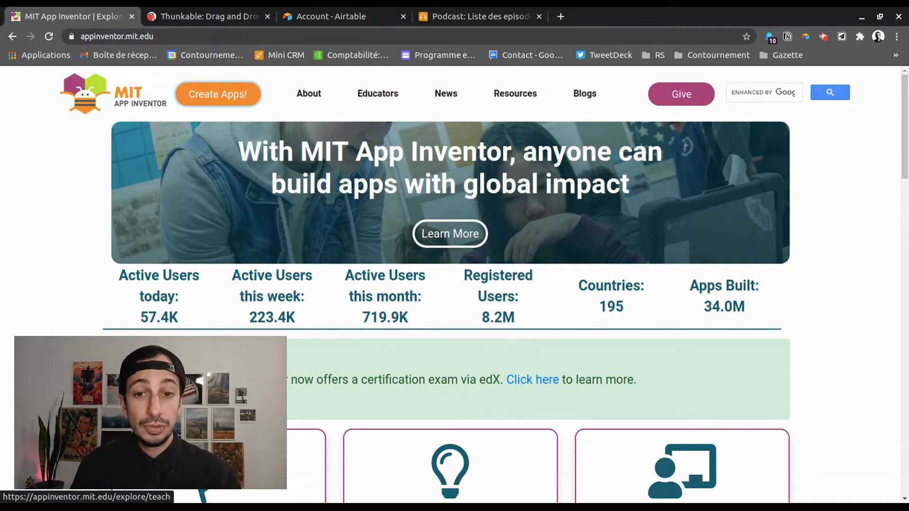
Open the HelloPurr editor, drop a ListView under the cat image, then close the editor tab
click(207, 98)
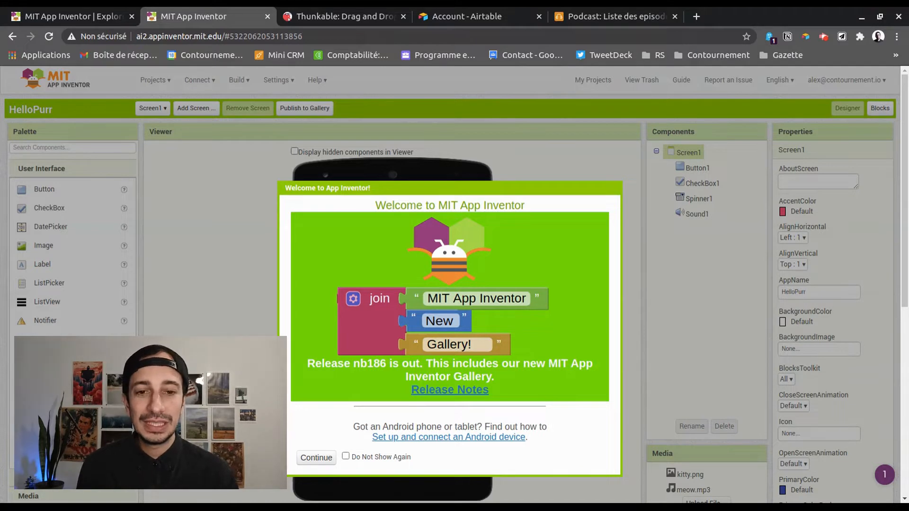
click(315, 459)
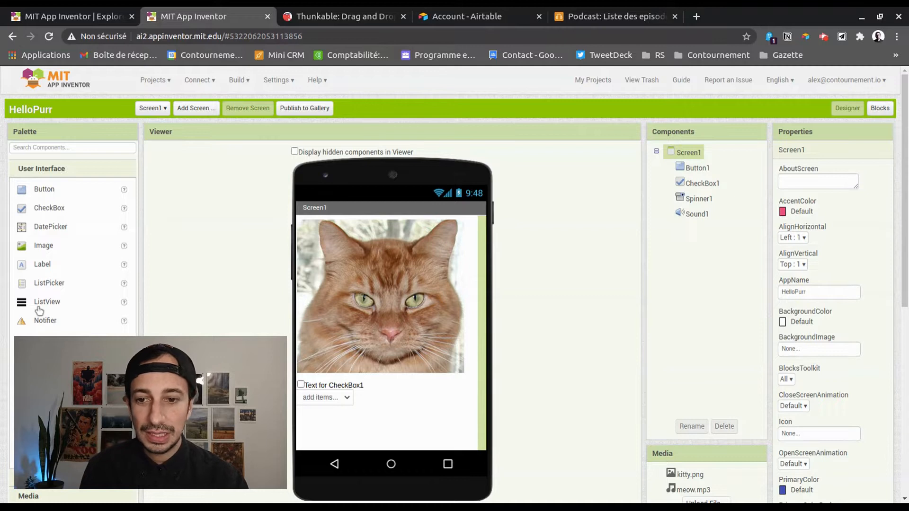
drag(54, 305, 404, 381)
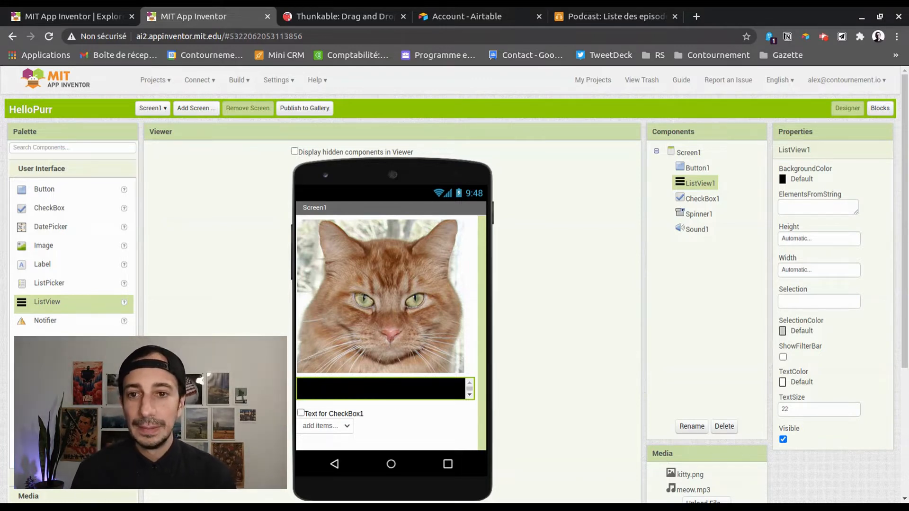
middle_click(206, 21)
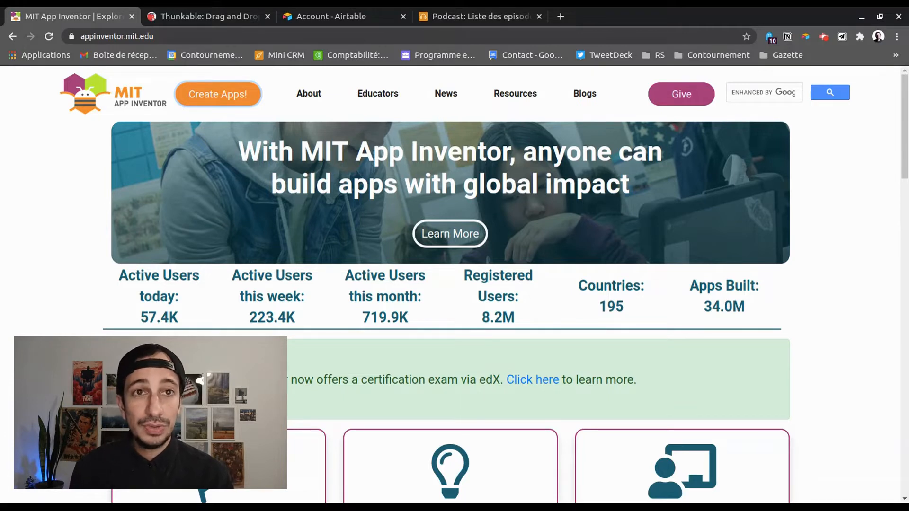
Switch to the Thunkable website tab
click(203, 17)
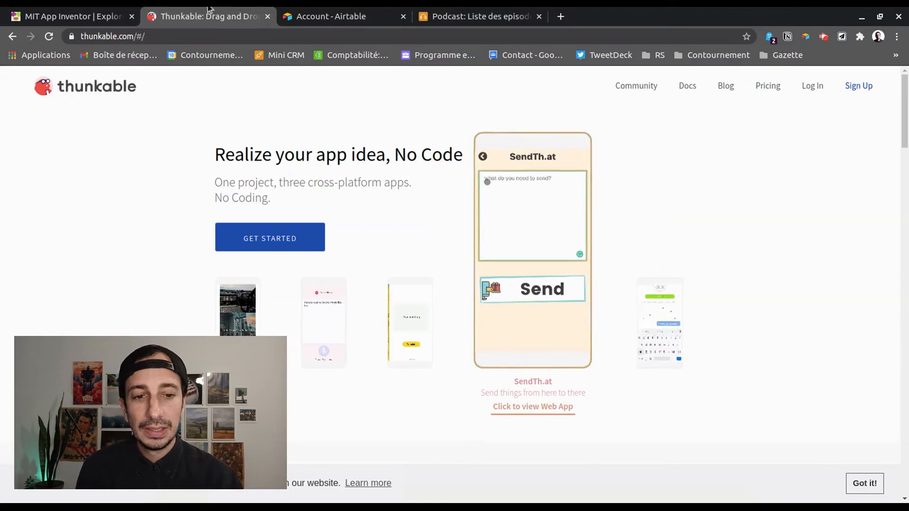
Dismiss the cookie notice and scroll down to the Cross-platform section
click(869, 486)
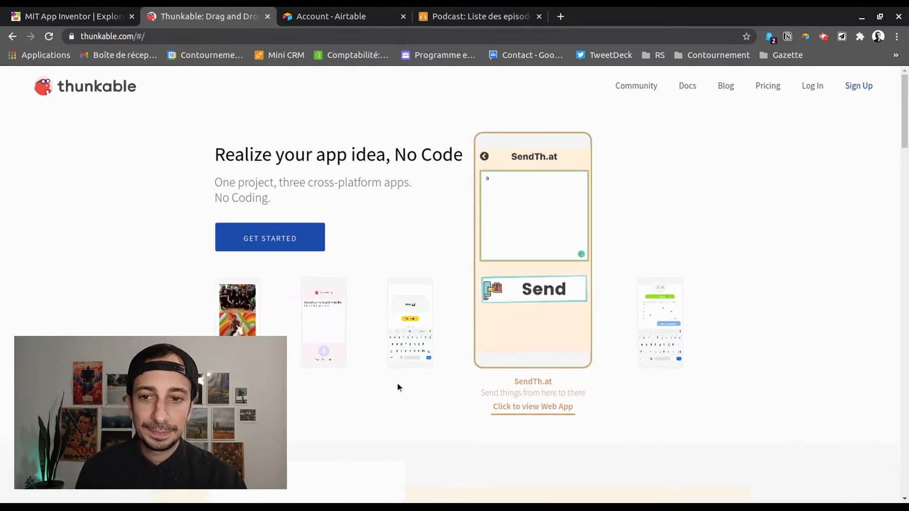
scroll(398, 384, down, 5)
scroll(391, 325, up, 5)
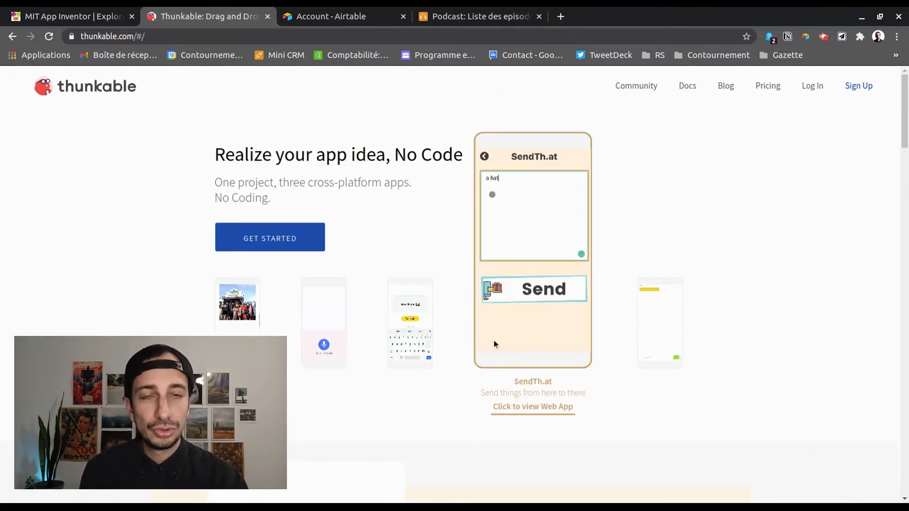
scroll(524, 339, down, 5)
scroll(543, 369, down, 7)
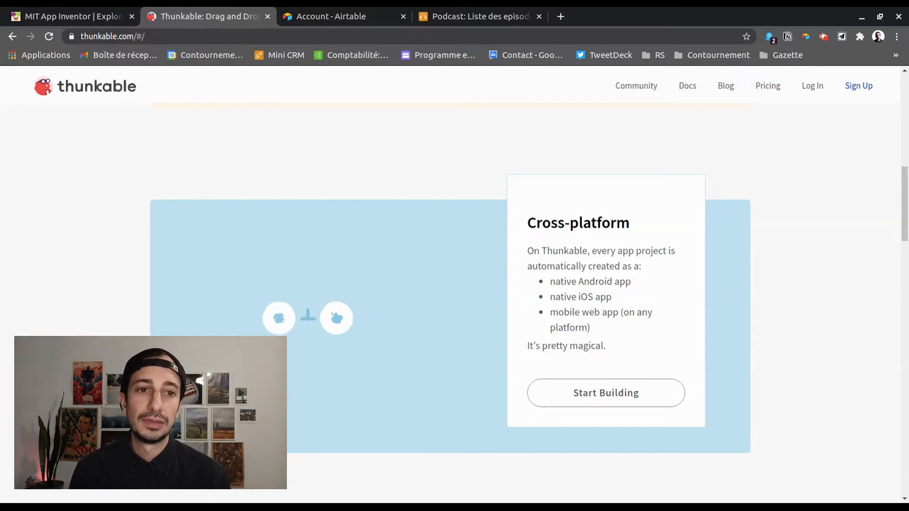
scroll(516, 332, down, 12)
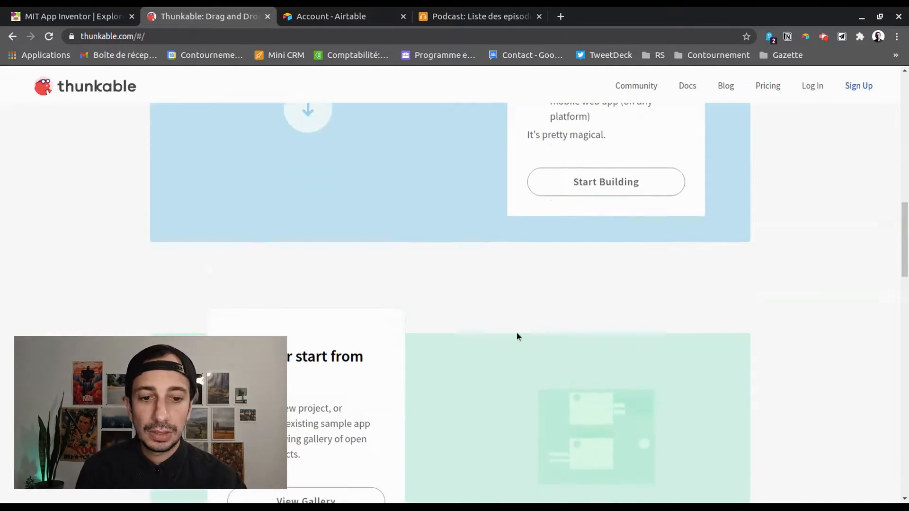
scroll(480, 342, up, 2)
scroll(482, 345, up, 2)
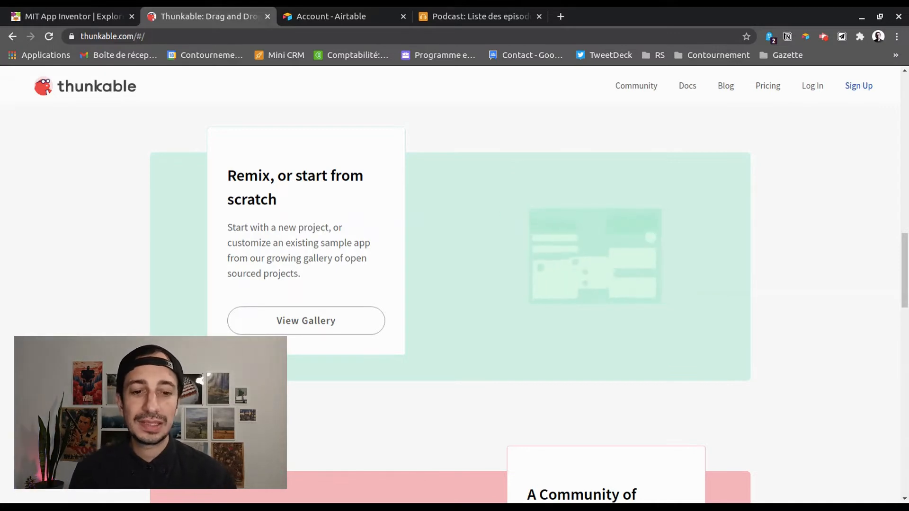
scroll(335, 366, down, 5)
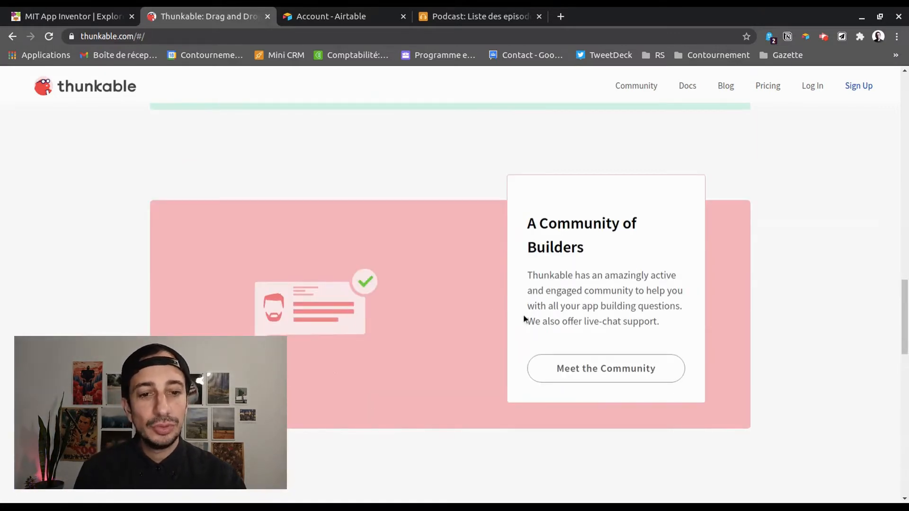
scroll(524, 319, down, 8)
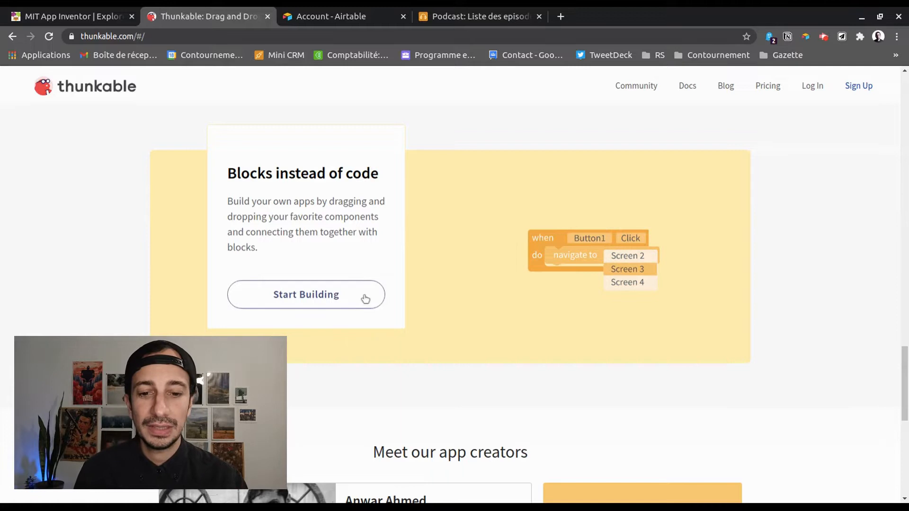
scroll(446, 316, down, 3)
scroll(447, 317, down, 5)
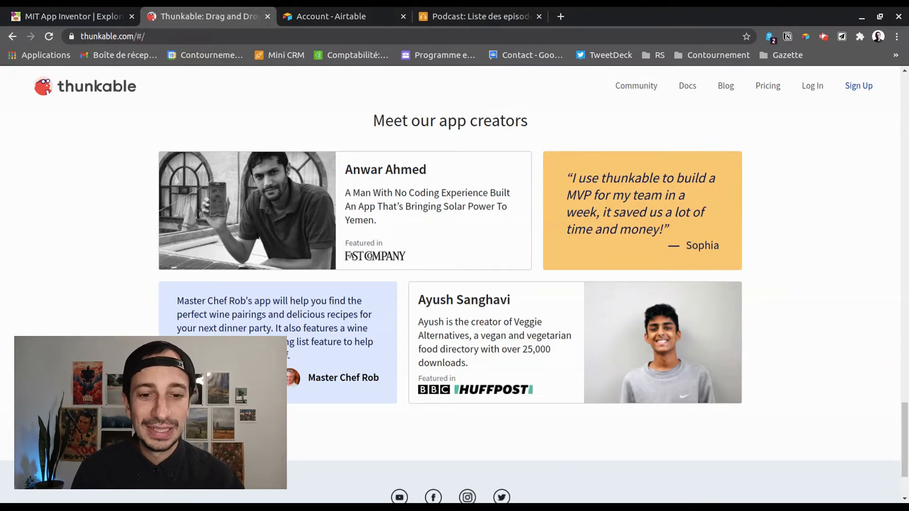
scroll(410, 316, down, 3)
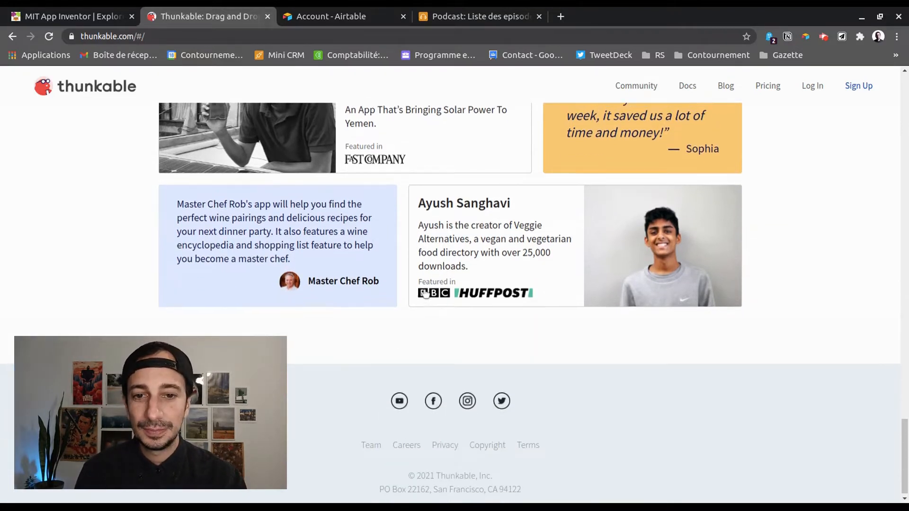
scroll(424, 299, up, 9)
Log in to Thunkable and browse the Top Community Projects
click(810, 87)
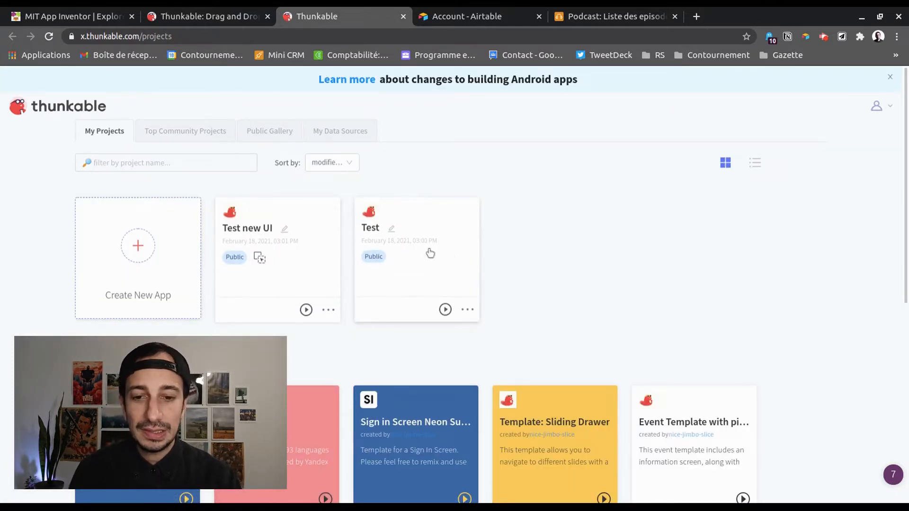
scroll(548, 270, down, 4)
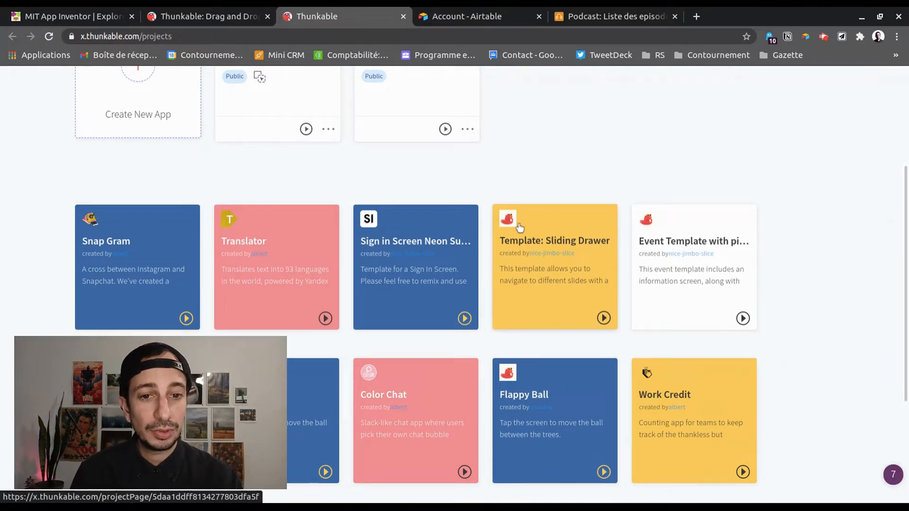
scroll(629, 311, down, 3)
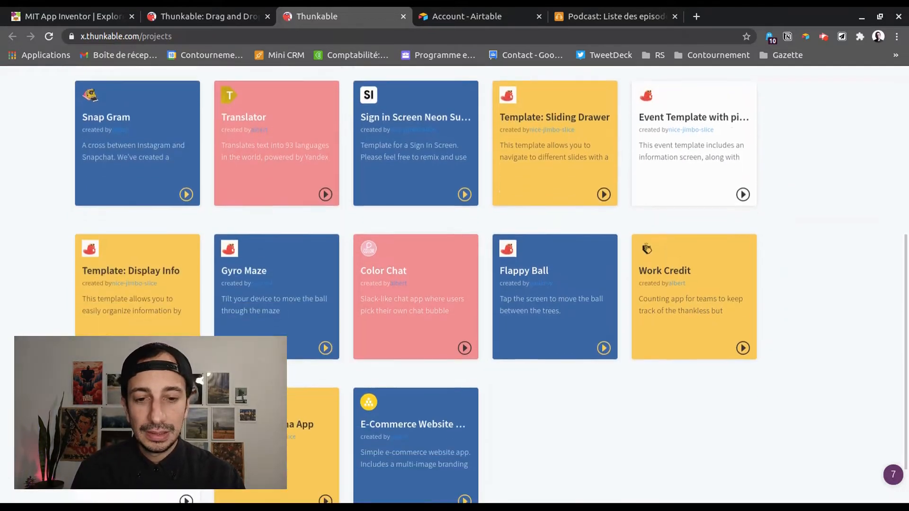
scroll(592, 309, up, 8)
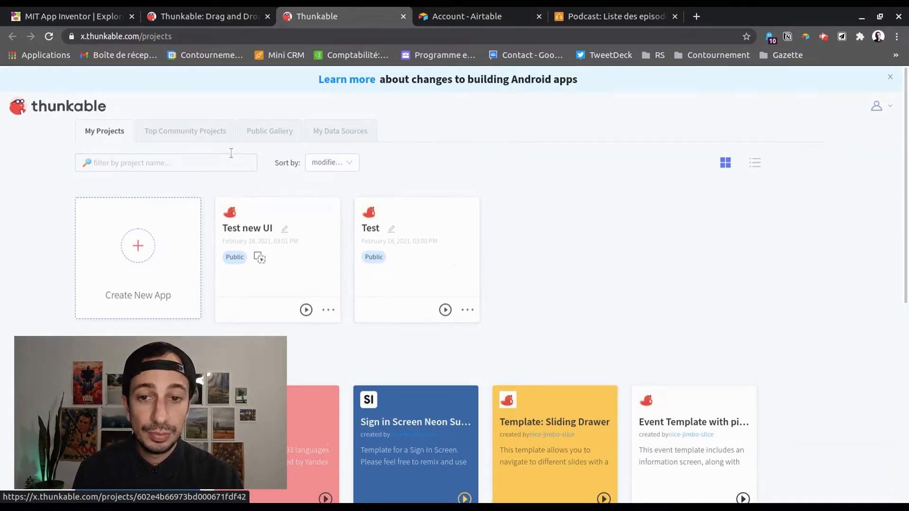
click(187, 131)
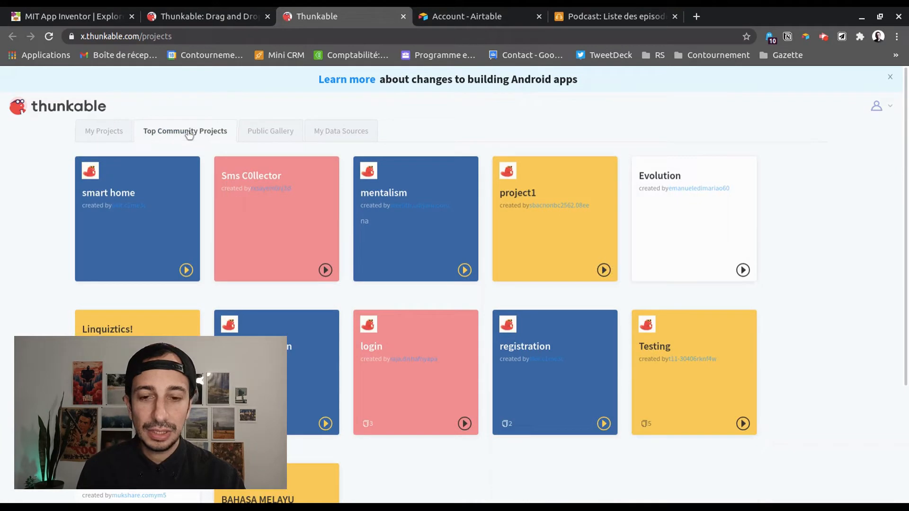
scroll(335, 259, down, 5)
scroll(336, 259, up, 5)
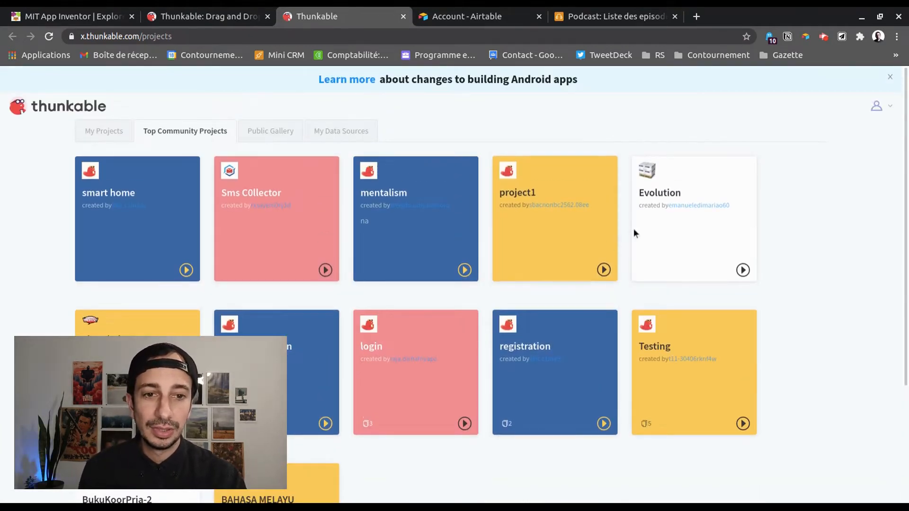
Browse the Public Gallery and load more projects
click(263, 129)
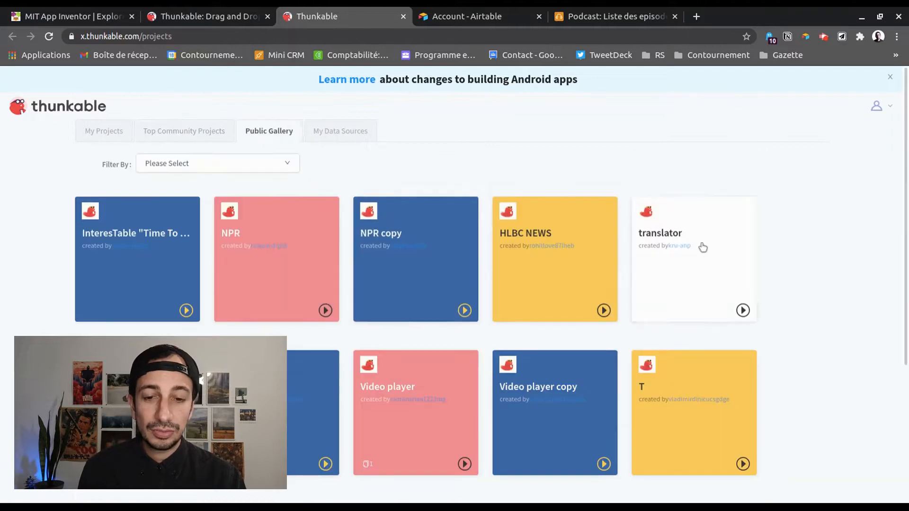
scroll(521, 305, down, 5)
scroll(521, 305, up, 5)
scroll(516, 304, down, 5)
scroll(440, 312, up, 5)
scroll(425, 314, down, 5)
click(439, 458)
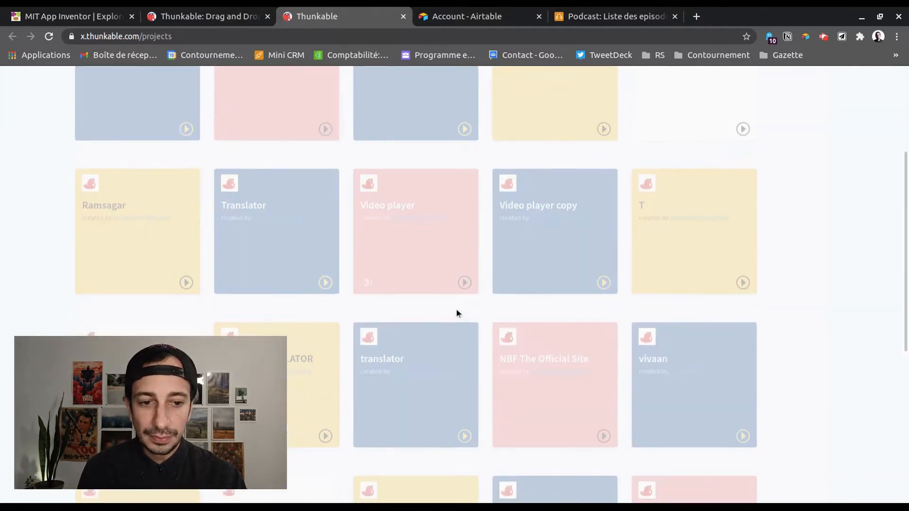
scroll(456, 308, up, 10)
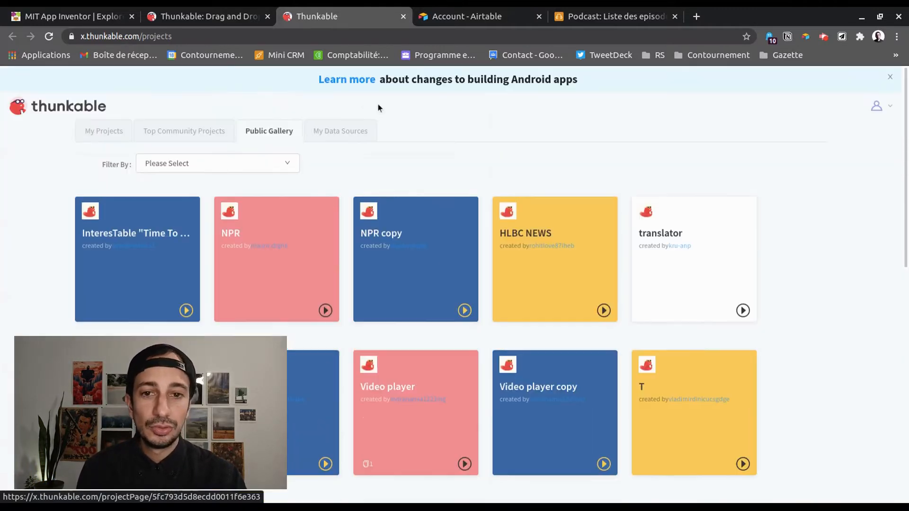
Delete the Podcast data source under My Data Sources, then return to My Projects
click(330, 130)
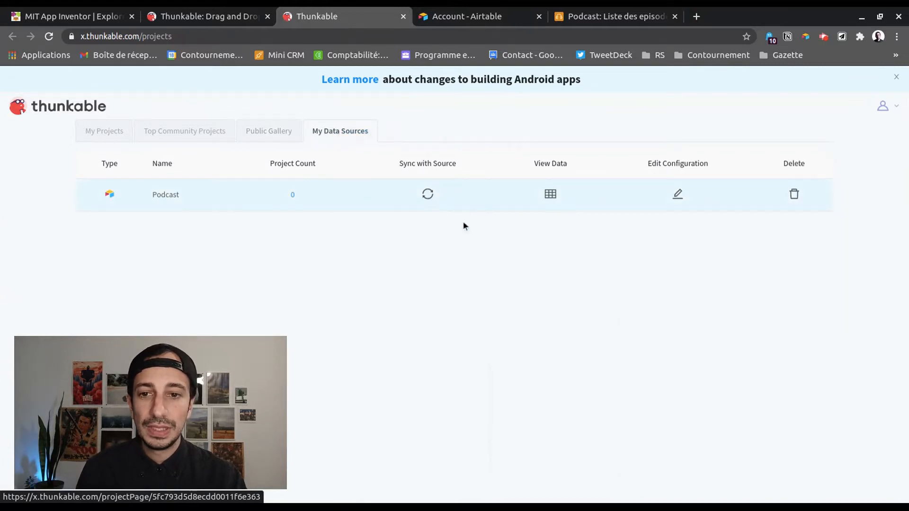
click(794, 199)
click(586, 221)
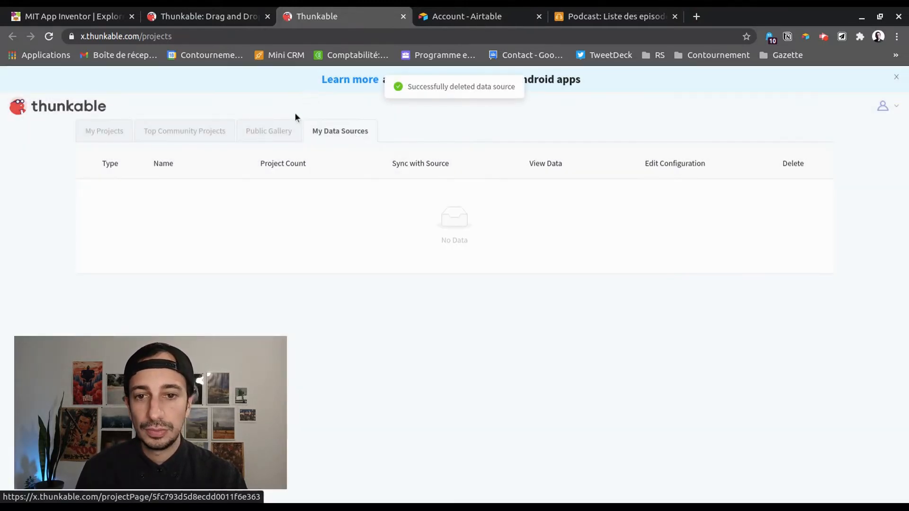
click(116, 135)
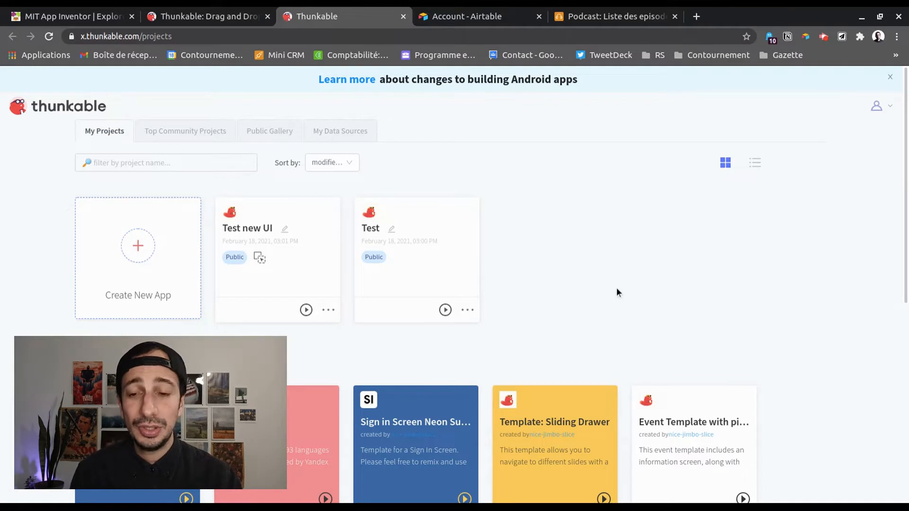
scroll(588, 290, down, 4)
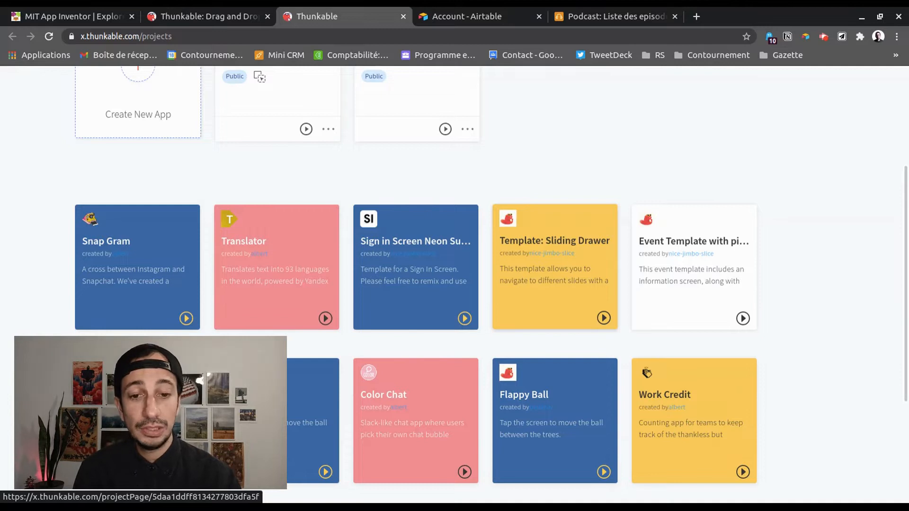
Open the Flappy Ball template, make the ball jump several times, then close its tab
click(567, 418)
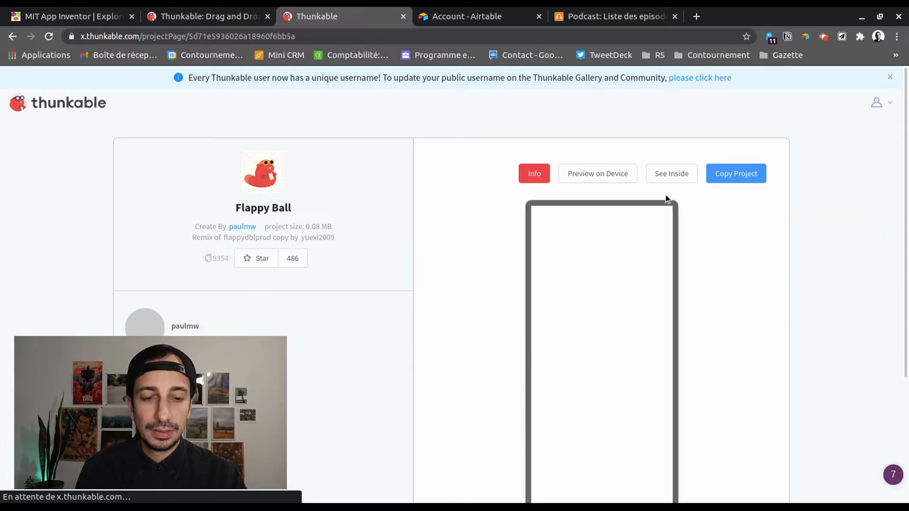
scroll(759, 264, down, 3)
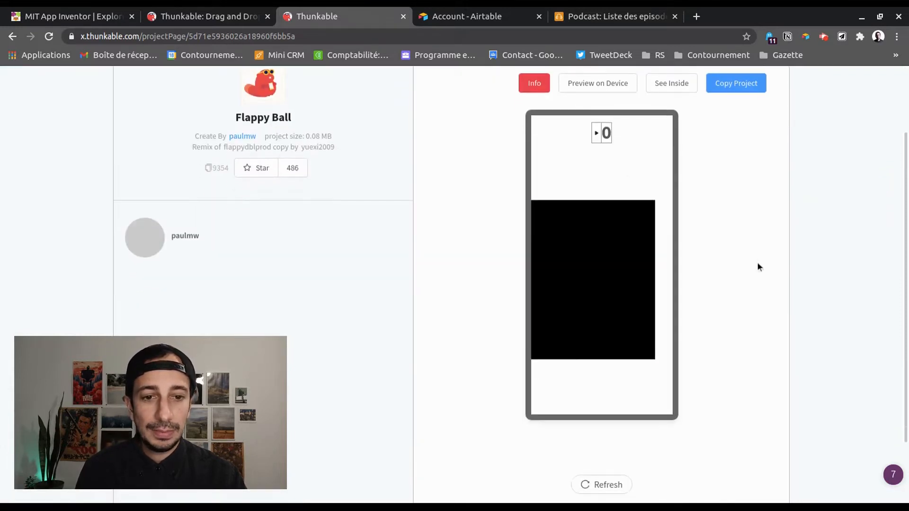
click(574, 311)
click(574, 312)
click(573, 311)
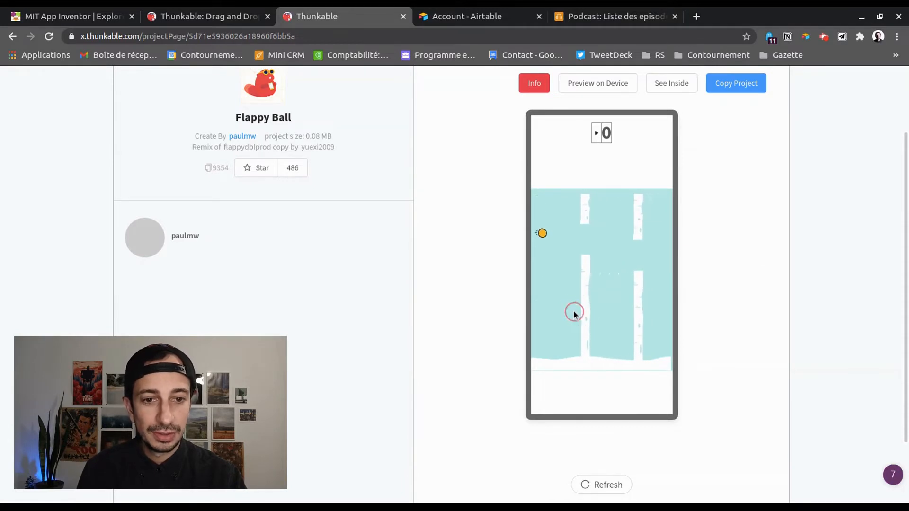
click(573, 310)
click(575, 311)
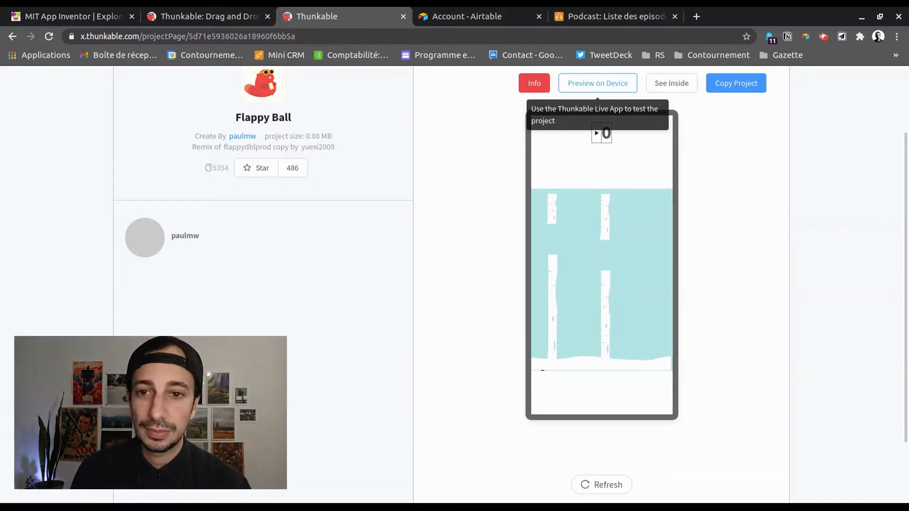
middle_click(303, 14)
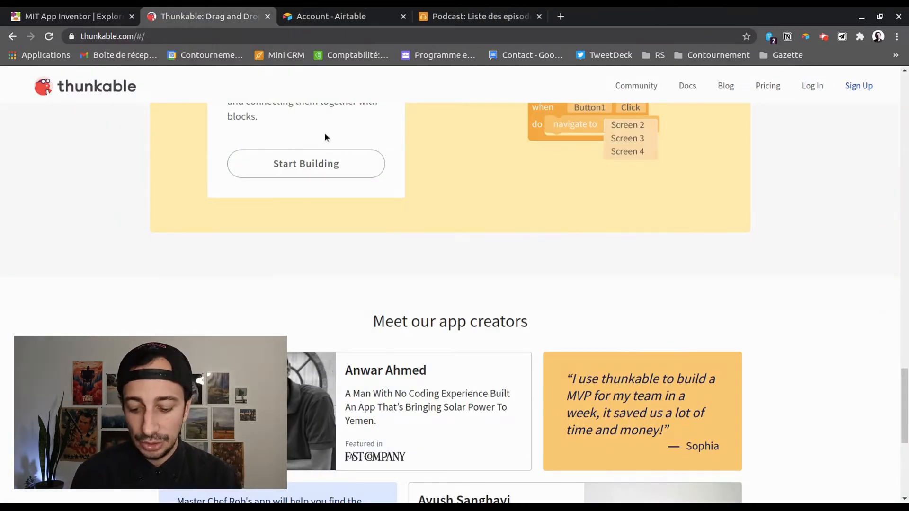
Start a new app named Podcast with the new drag and drop interface, then cancel it
key(ctrl+shift+t)
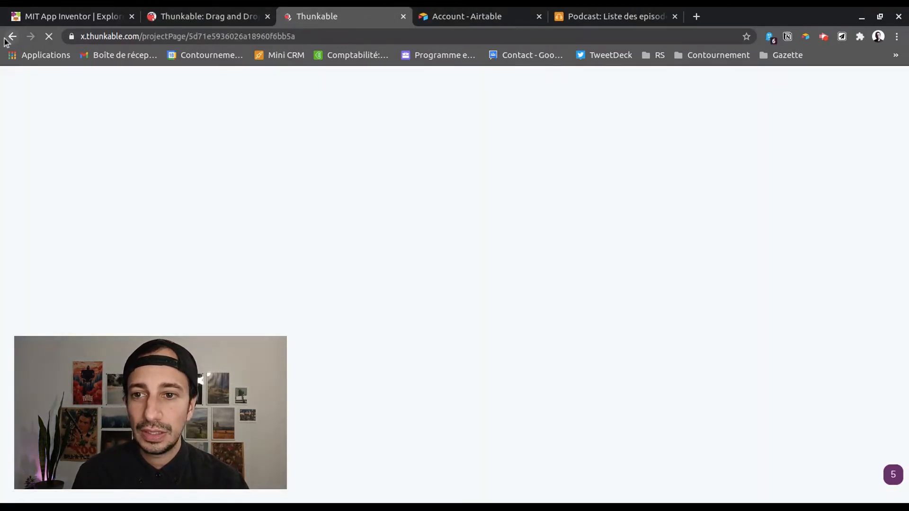
click(12, 36)
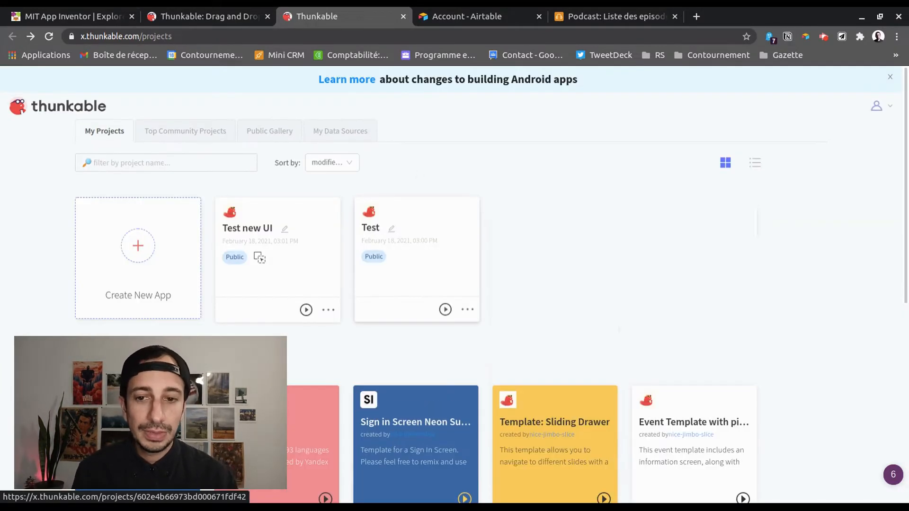
click(147, 289)
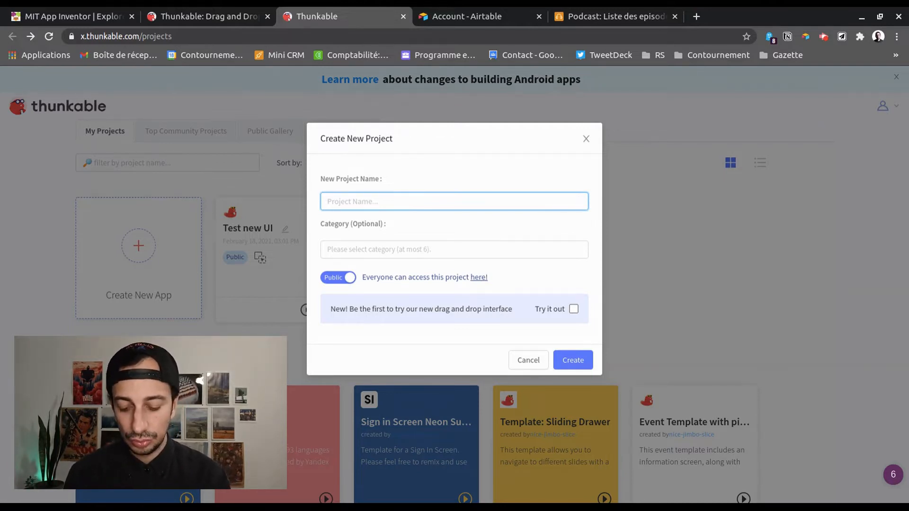
text(T)
key(BackSpace)
text(Podcast)
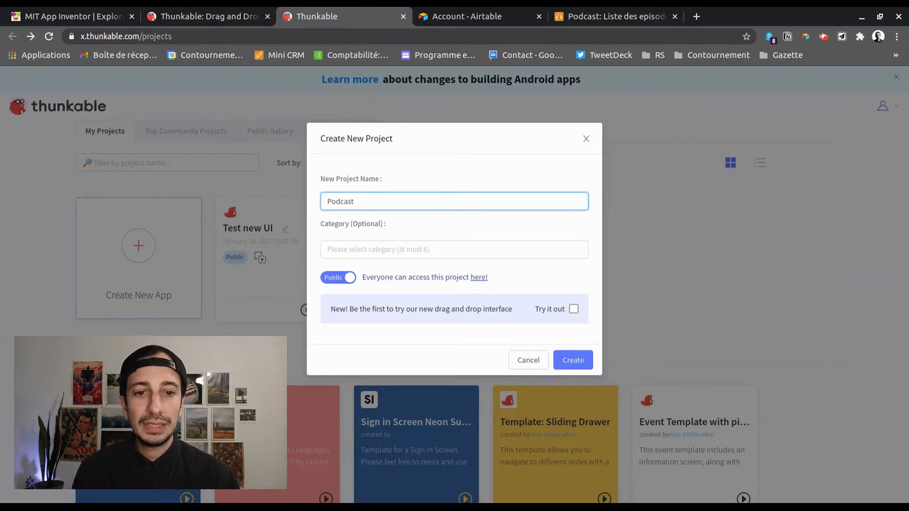
click(574, 309)
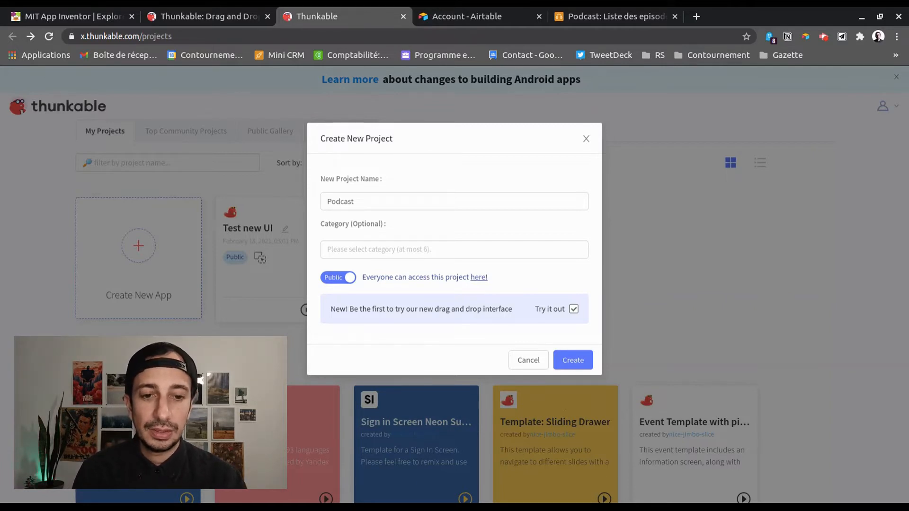
click(529, 361)
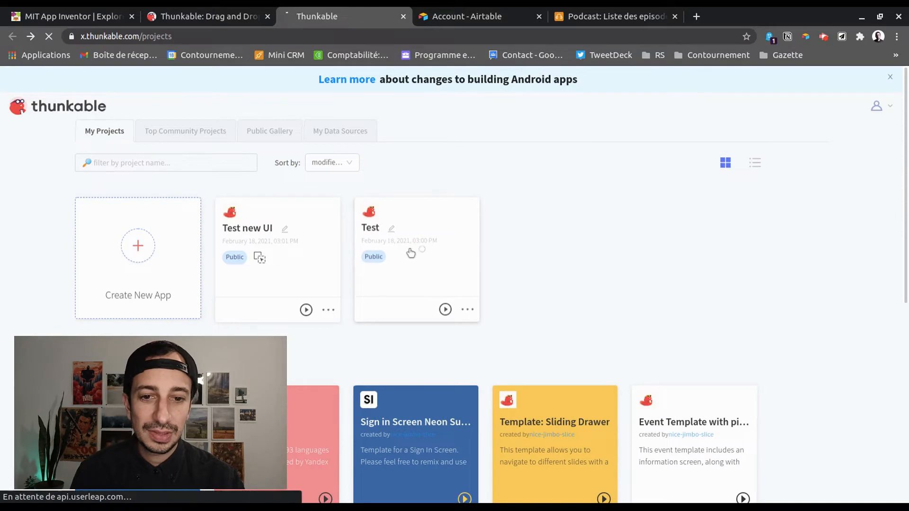
Open the Test project and scroll through its component list and properties
click(410, 253)
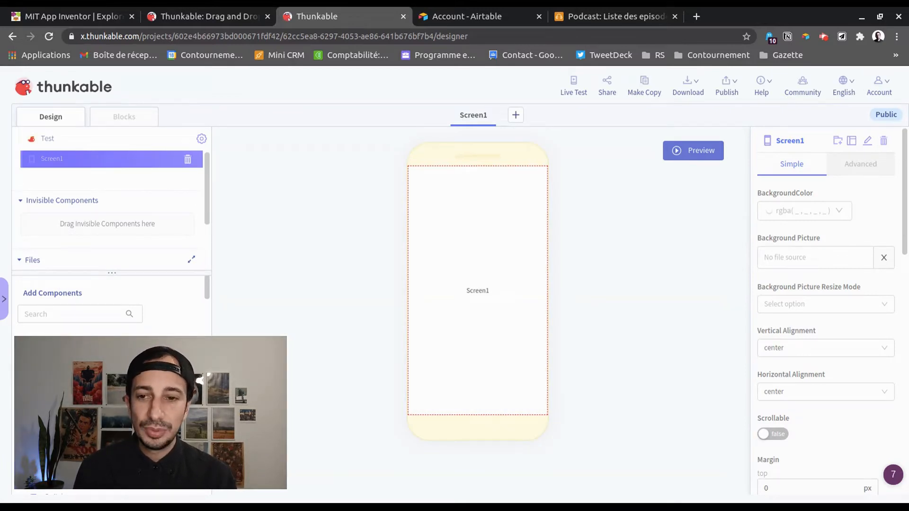
scroll(112, 385, down, 15)
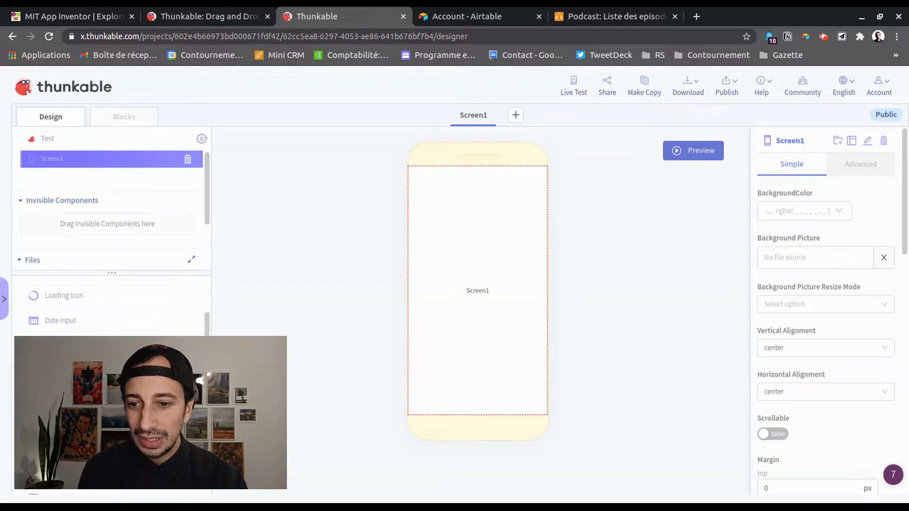
scroll(112, 385, down, 5)
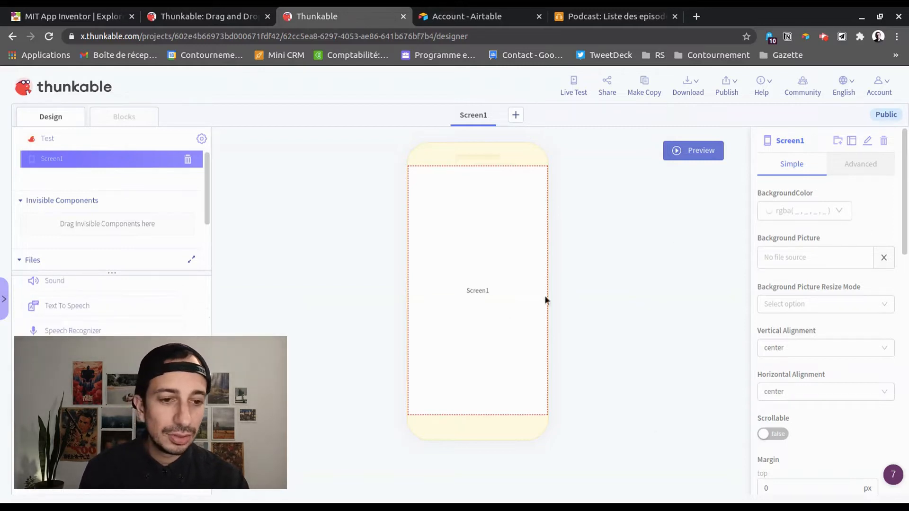
scroll(792, 328, down, 3)
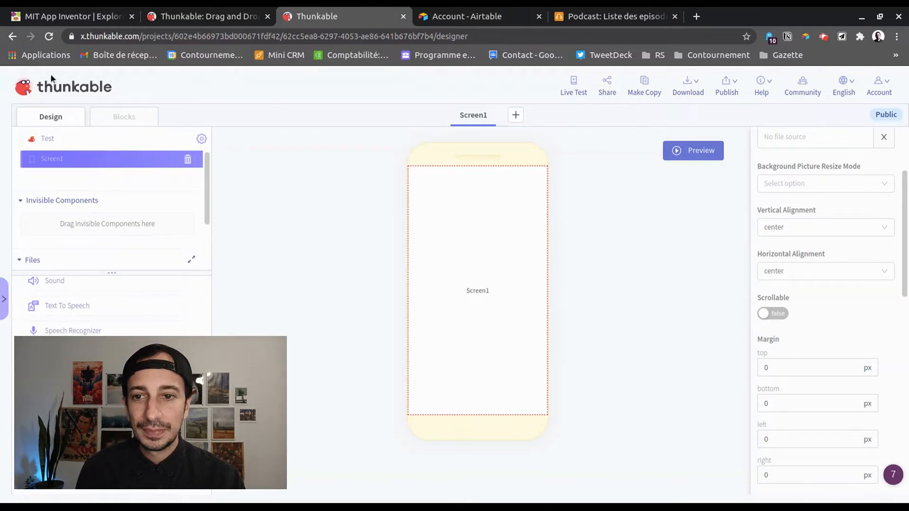
Start a new app named Podcast in the entertainment category
click(27, 97)
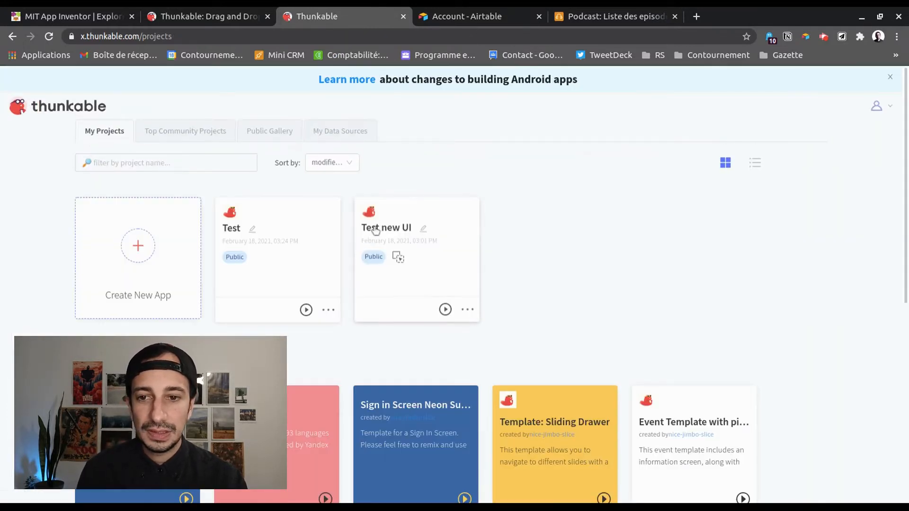
click(126, 249)
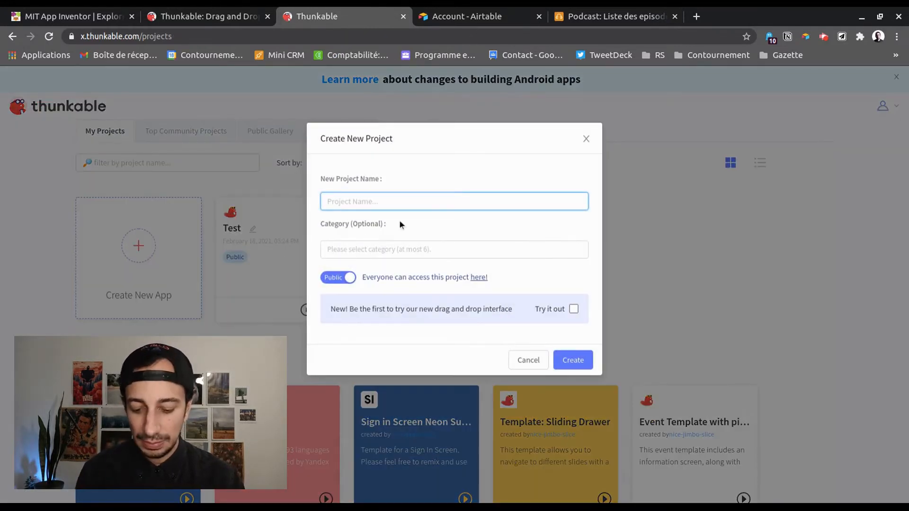
text(Podcast)
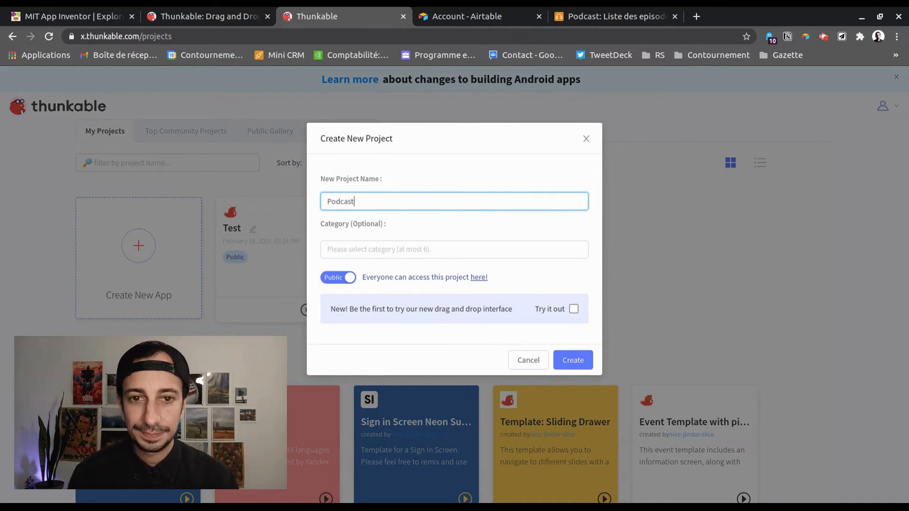
click(408, 248)
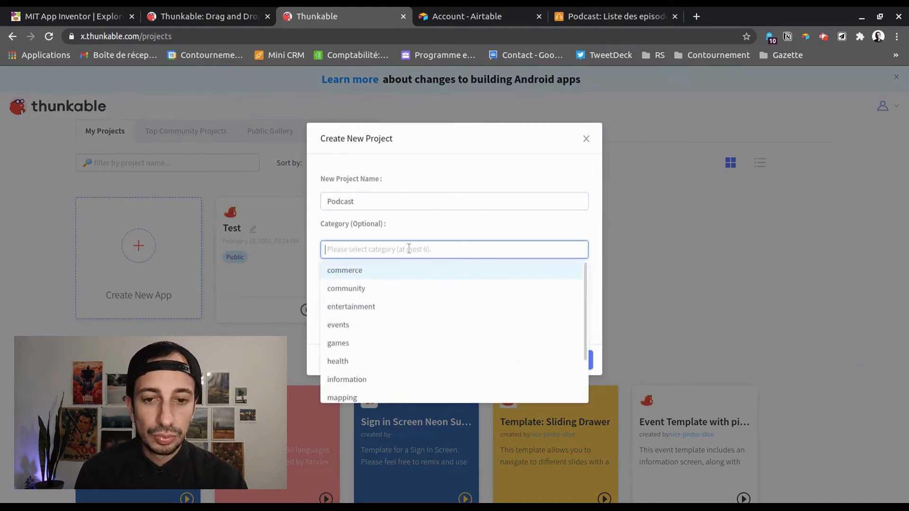
click(371, 307)
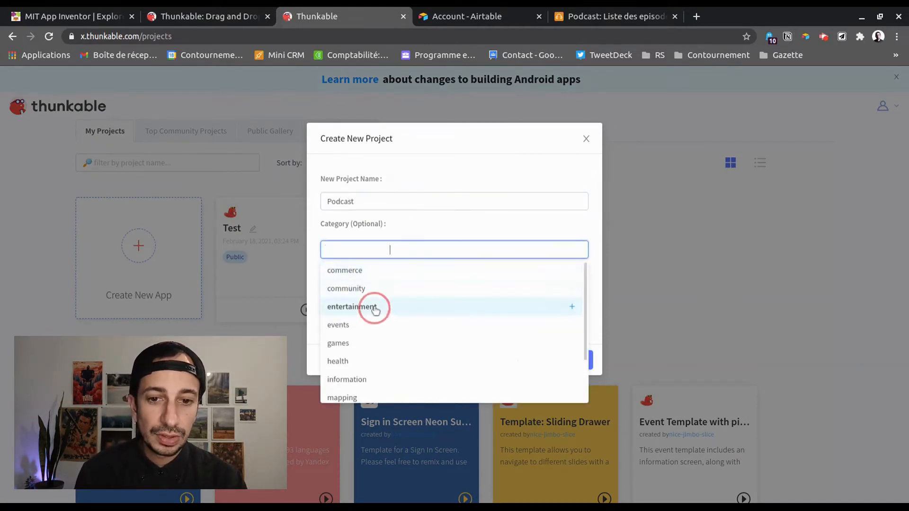
click(552, 237)
Keep the project public, opt into the new drag and drop interface, and create it
click(337, 279)
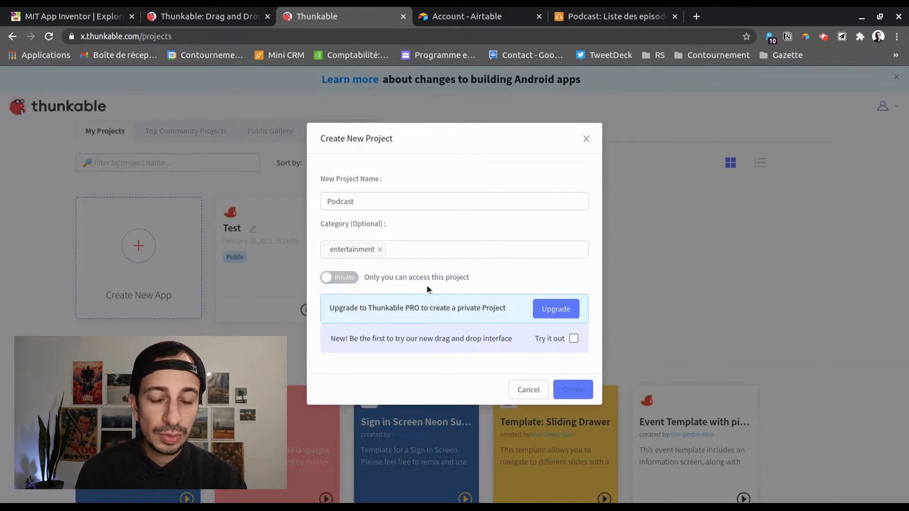
click(352, 281)
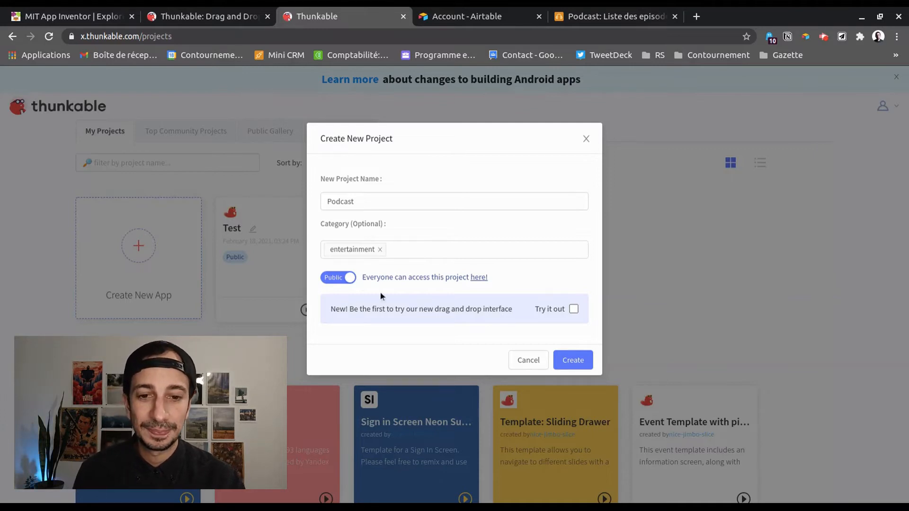
click(574, 309)
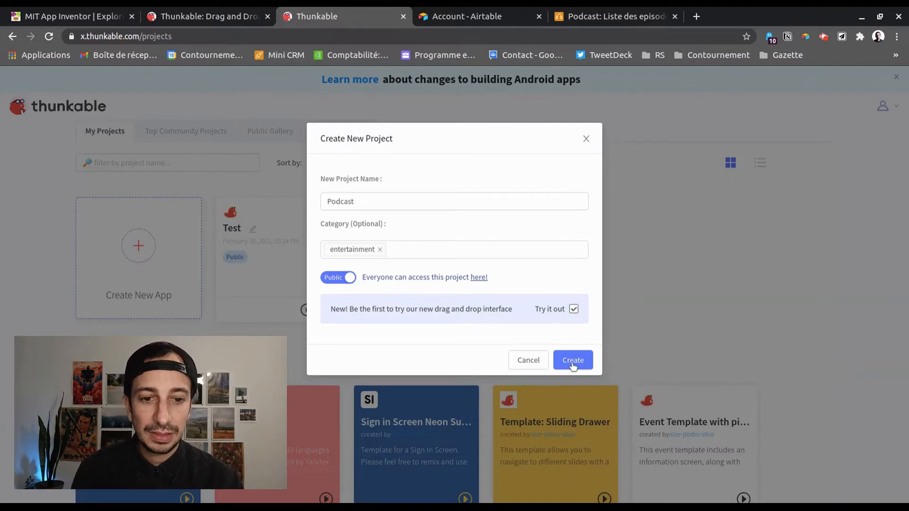
click(572, 359)
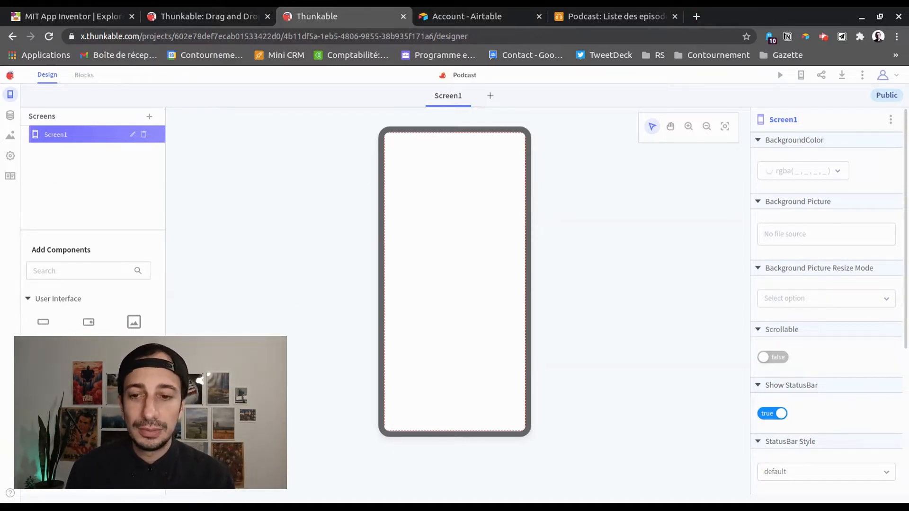
Scroll through the Add Components palette of the new Podcast project
scroll(89, 322, down, 3)
scroll(88, 322, up, 3)
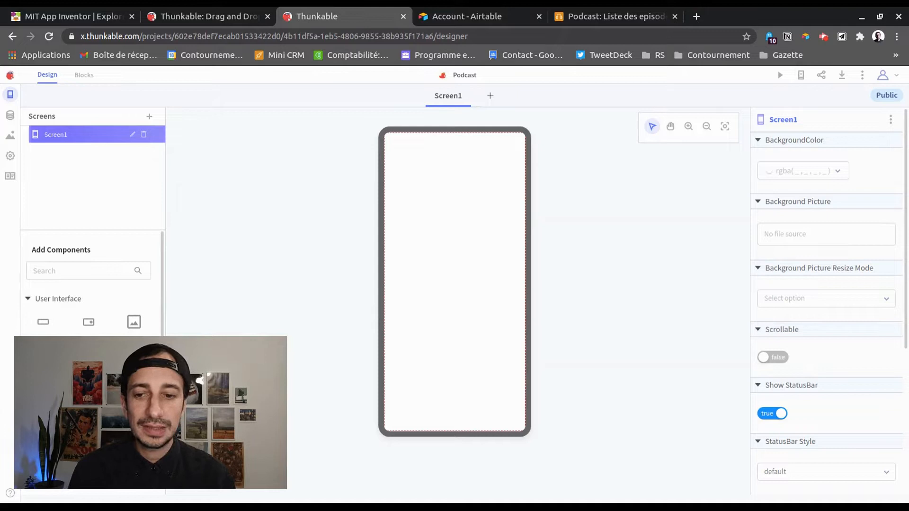
scroll(89, 284, down, 2)
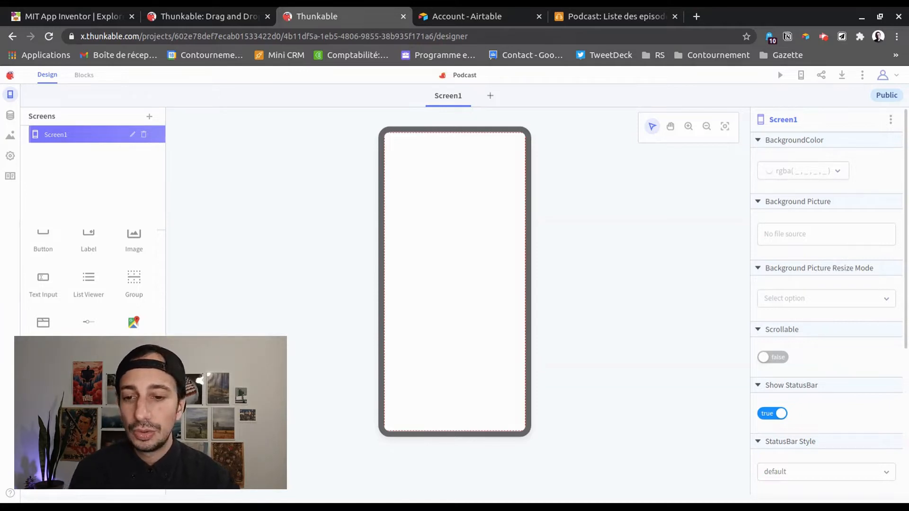
scroll(89, 275, down, 1)
scroll(89, 284, up, 3)
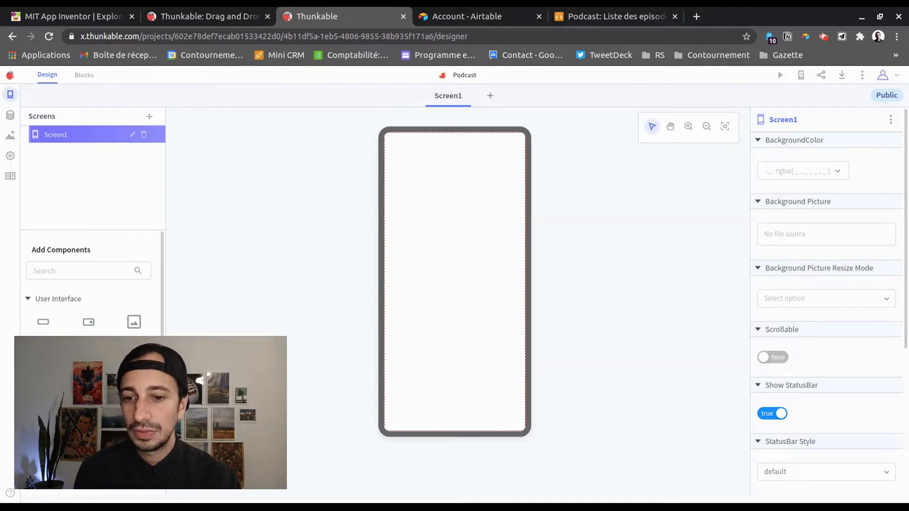
scroll(117, 330, down, 3)
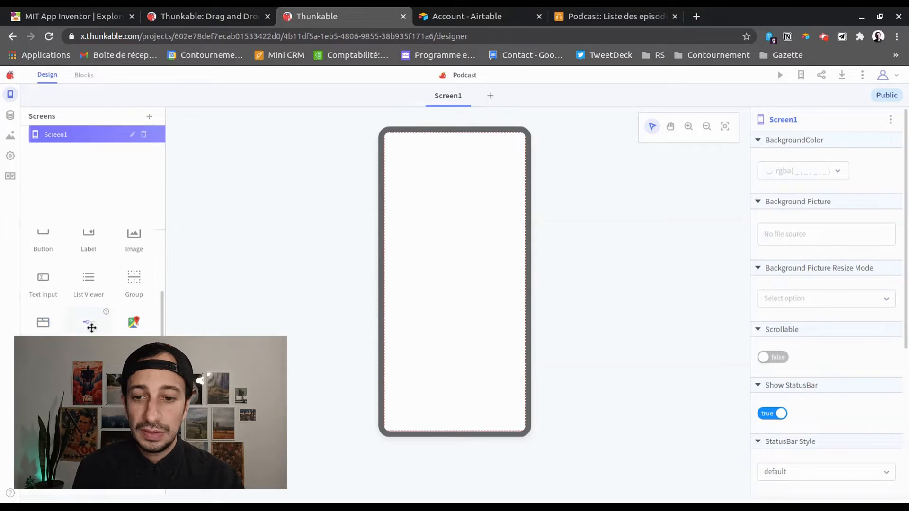
scroll(89, 324, up, 2)
Place a Button near the top of Screen1
drag(45, 334, 422, 303)
drag(438, 193, 457, 180)
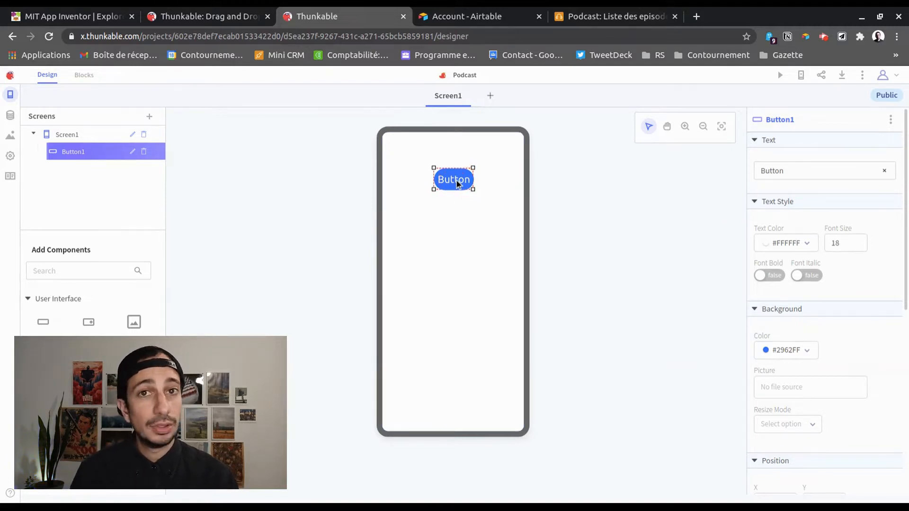
drag(457, 180, 452, 284)
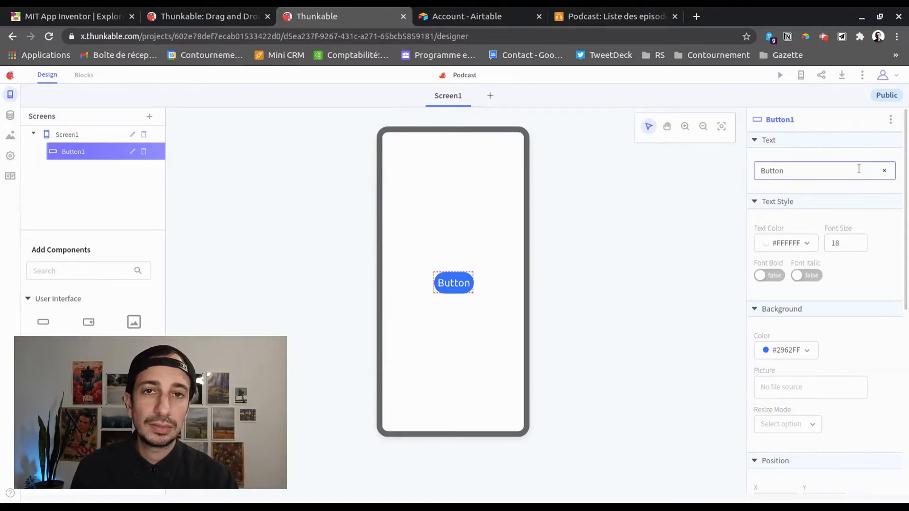
Label the button 'Testez moi' and widen it on both sides to fit
double_click(845, 169)
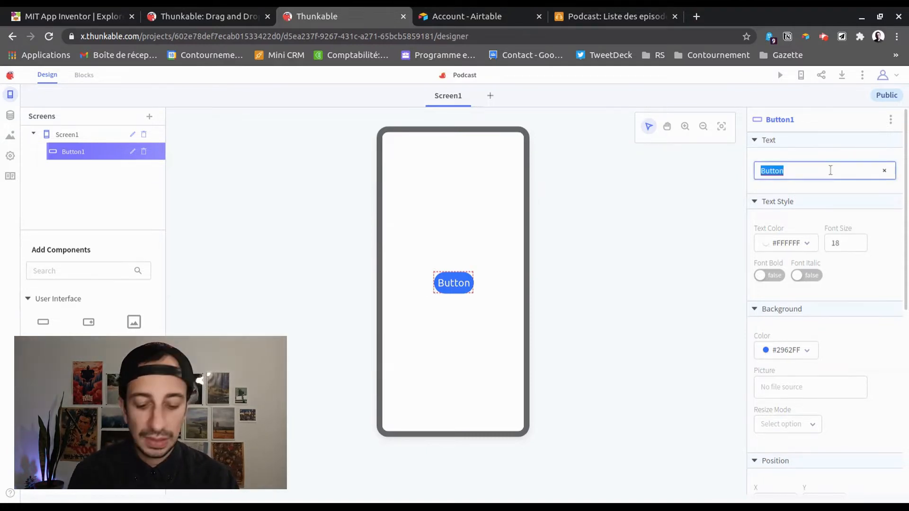
text(Te)
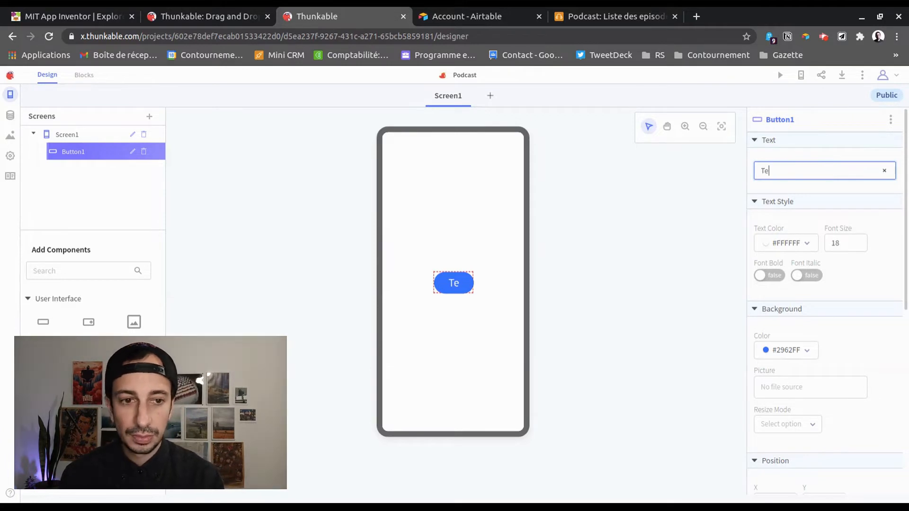
text(stez moi)
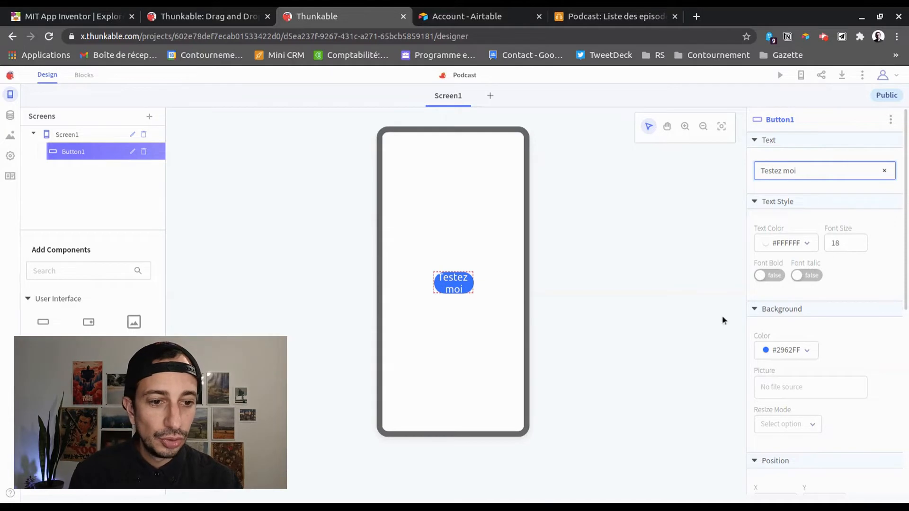
drag(476, 288, 496, 284)
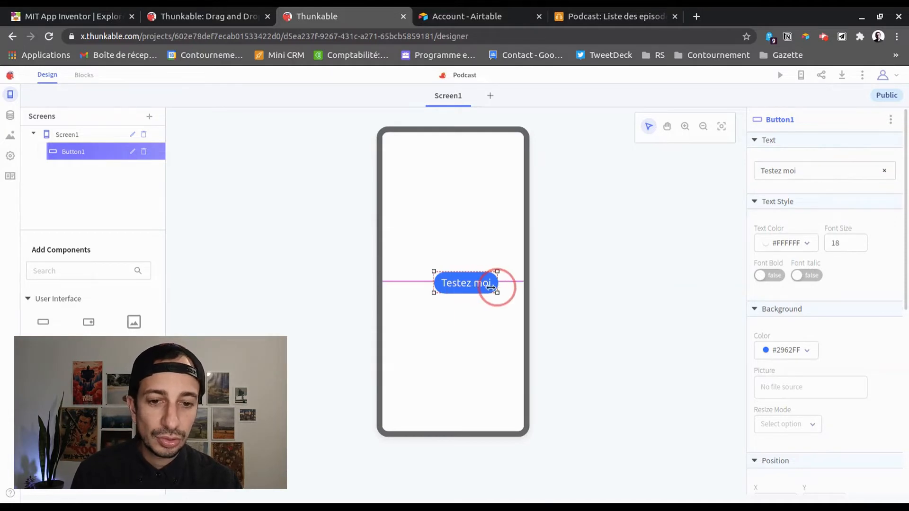
drag(433, 284, 398, 284)
Make the button label bold and rename Button1 to ButtonTest
scroll(860, 280, down, 1)
scroll(846, 280, up, 1)
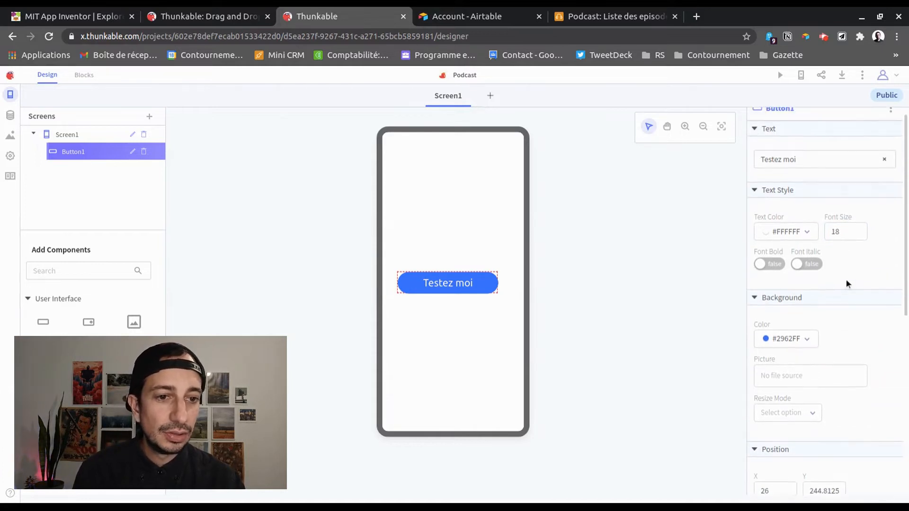
click(769, 276)
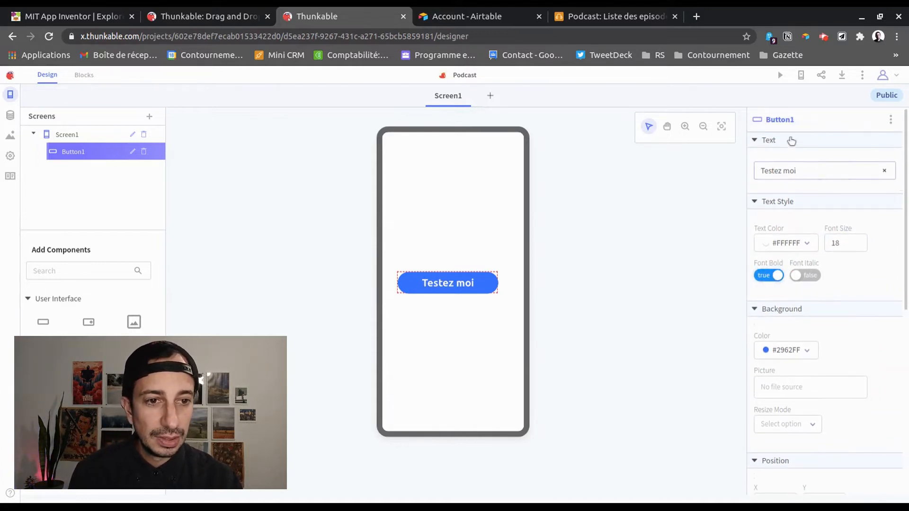
click(786, 120)
key(BackSpace)
text(Test)
key(Return)
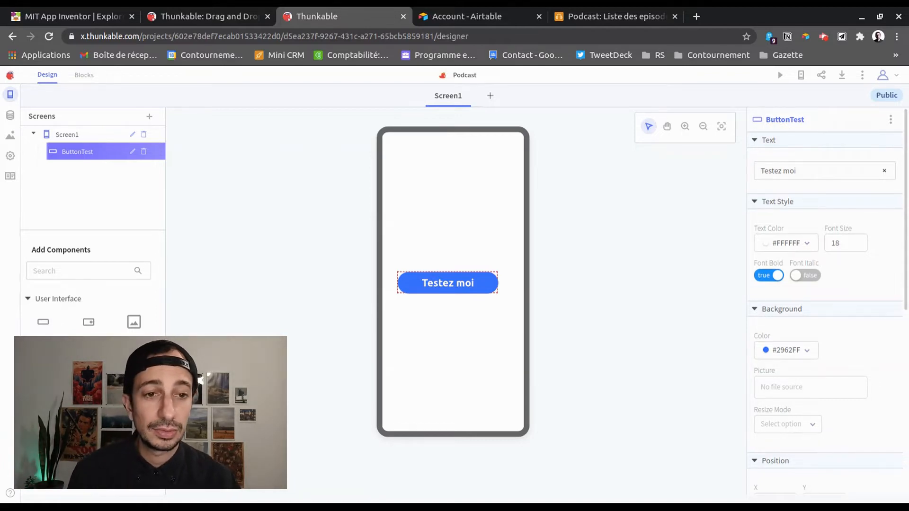
Set the button's X to 25 and Y to 245, then nudge it to X 37, Y 244
scroll(832, 313, down, 3)
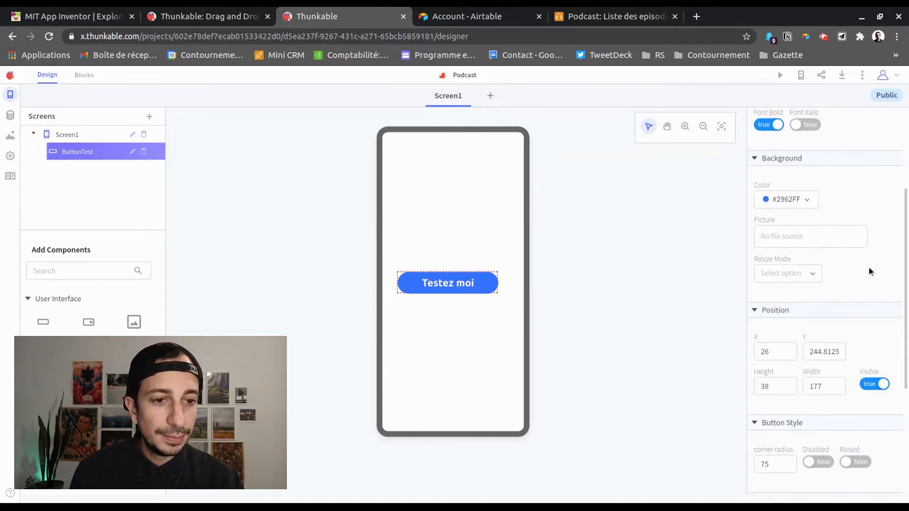
scroll(843, 280, down, 4)
click(783, 174)
double_click(783, 173)
text(25)
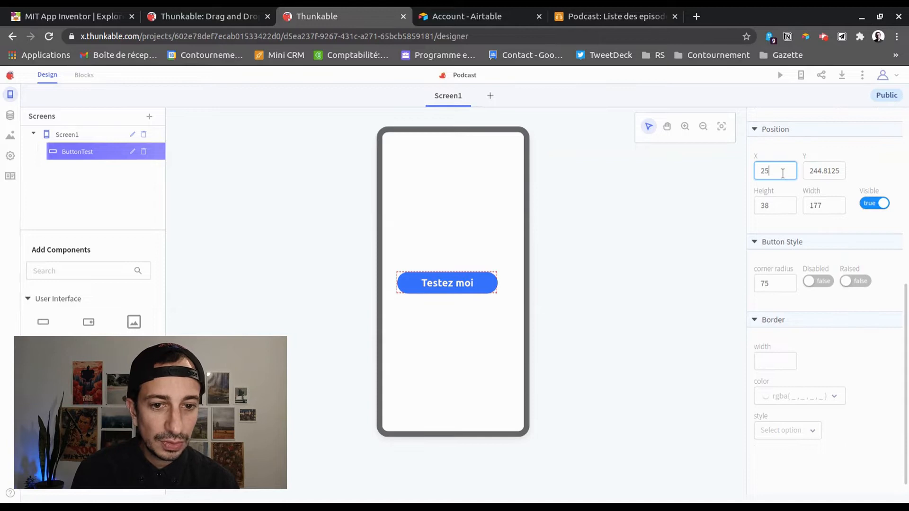
double_click(816, 176)
text(245)
click(686, 298)
drag(441, 288, 443, 283)
scroll(847, 340, down, 1)
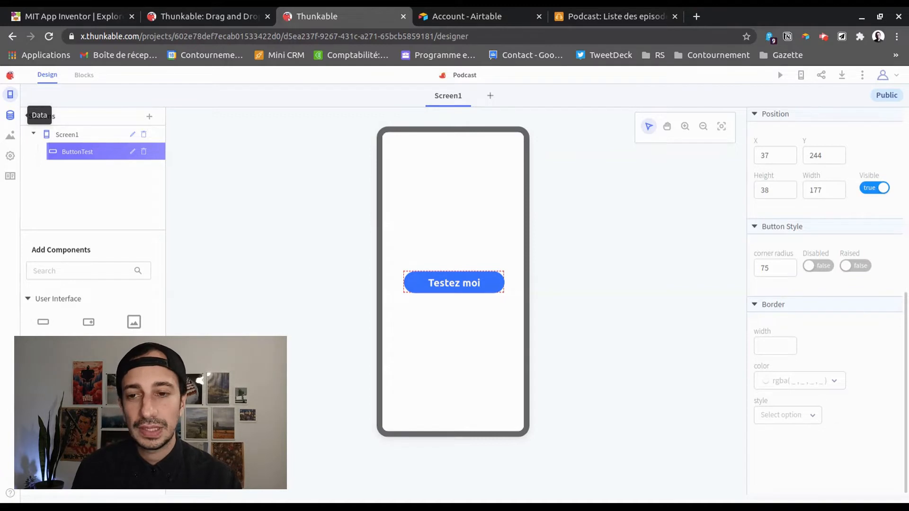
Start a new data source from the Data panel, close it unused, and open the Assets panel
click(10, 115)
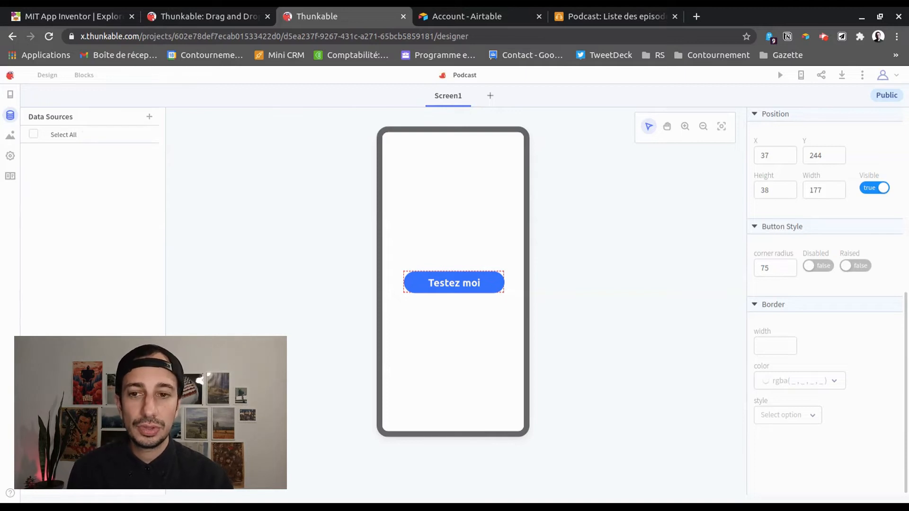
click(149, 117)
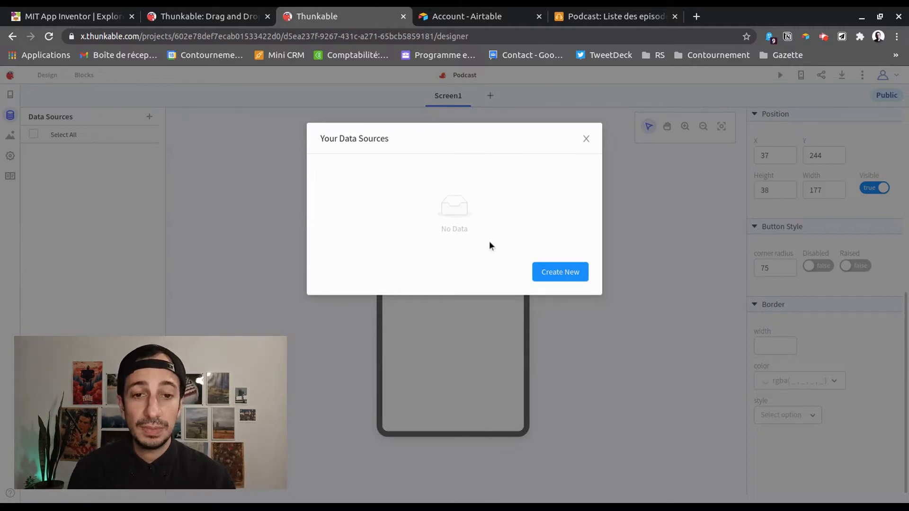
click(544, 271)
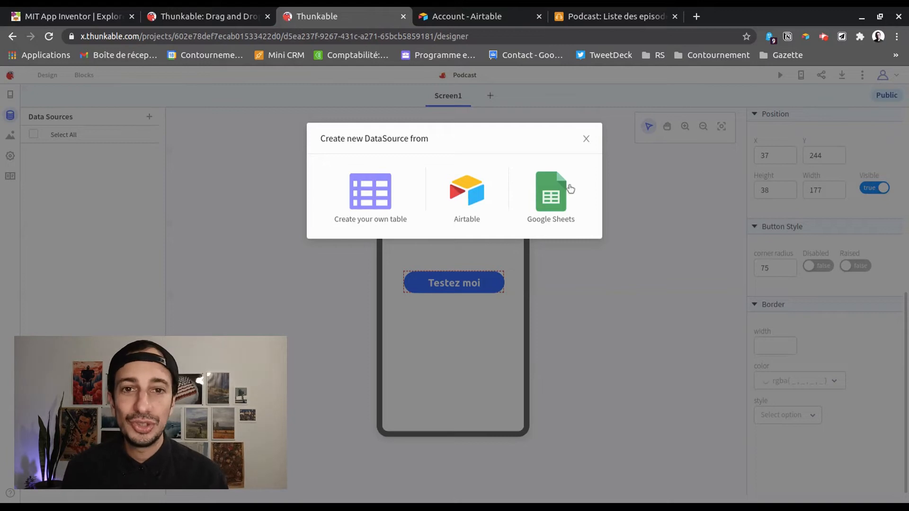
click(585, 142)
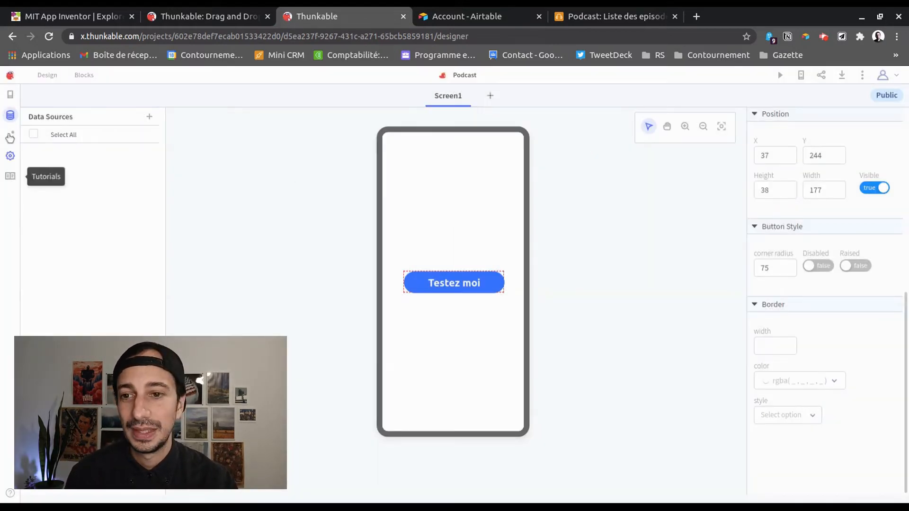
click(12, 138)
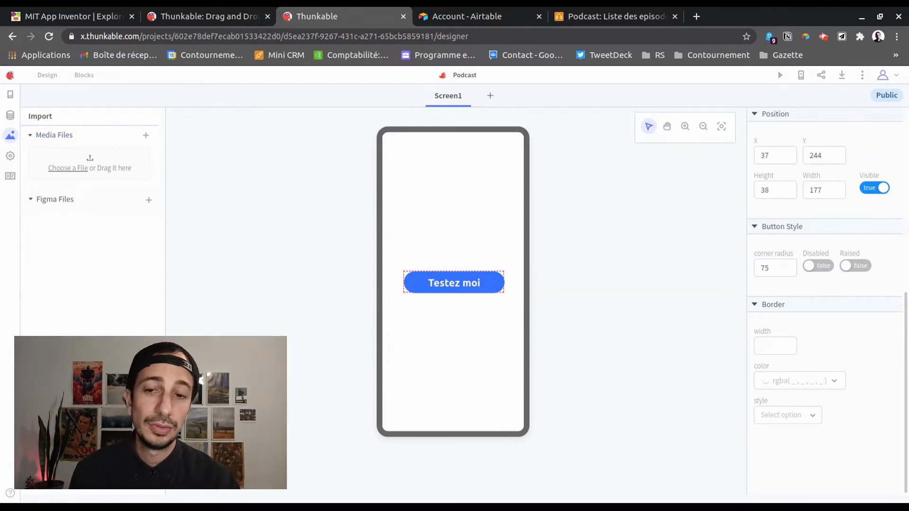
Browse through the App Settings panel
click(10, 156)
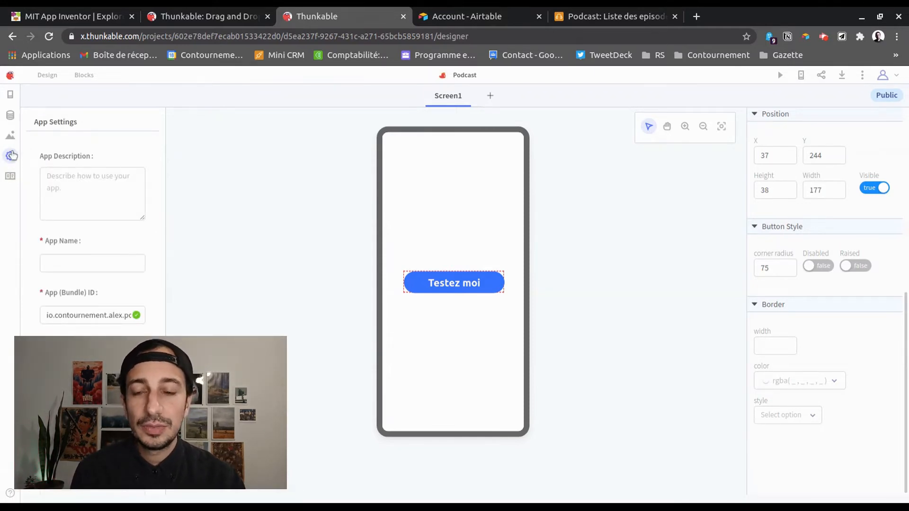
scroll(81, 203, down, 3)
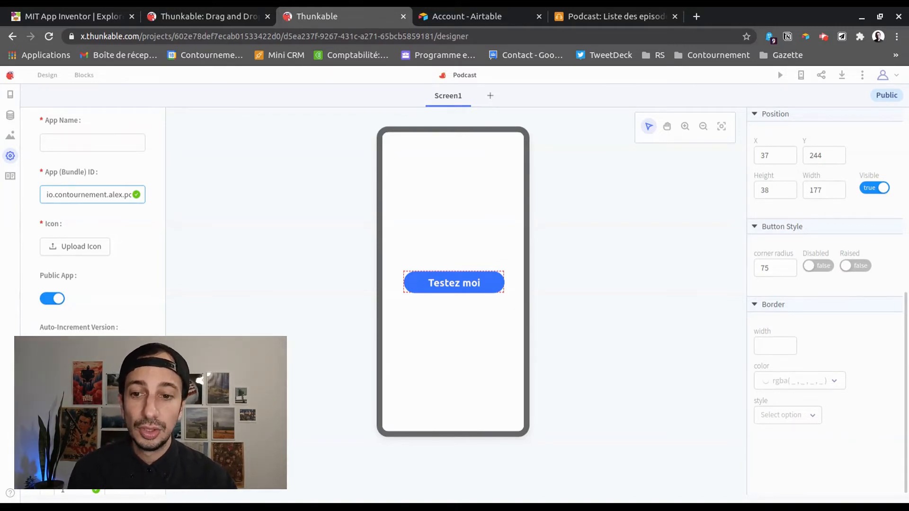
scroll(105, 294, down, 3)
scroll(104, 240, down, 2)
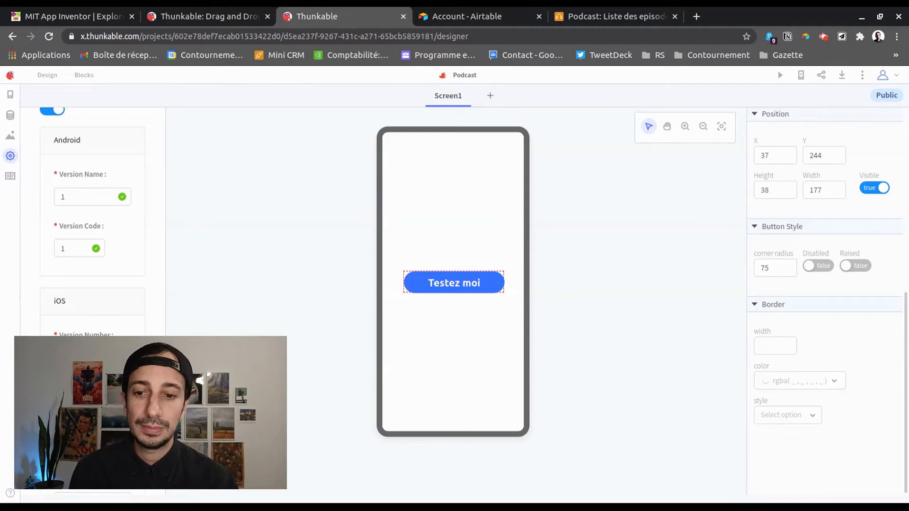
scroll(92, 237, down, 7)
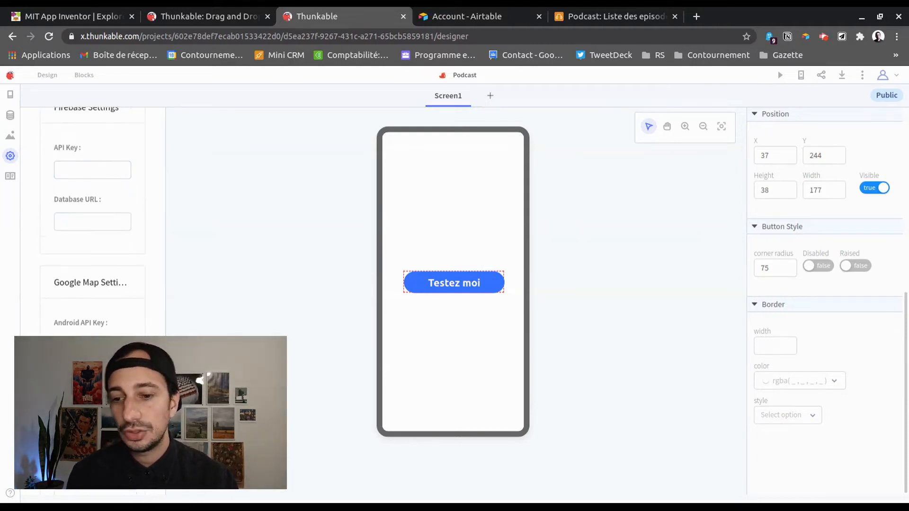
scroll(41, 252, down, 4)
scroll(51, 207, up, 10)
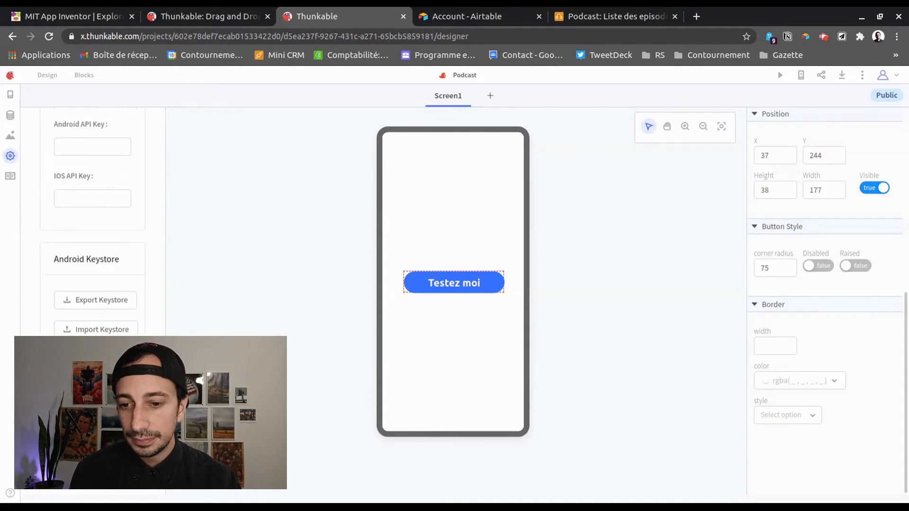
Expand and collapse the variables tutorial group, then return to the Screens tree
click(10, 177)
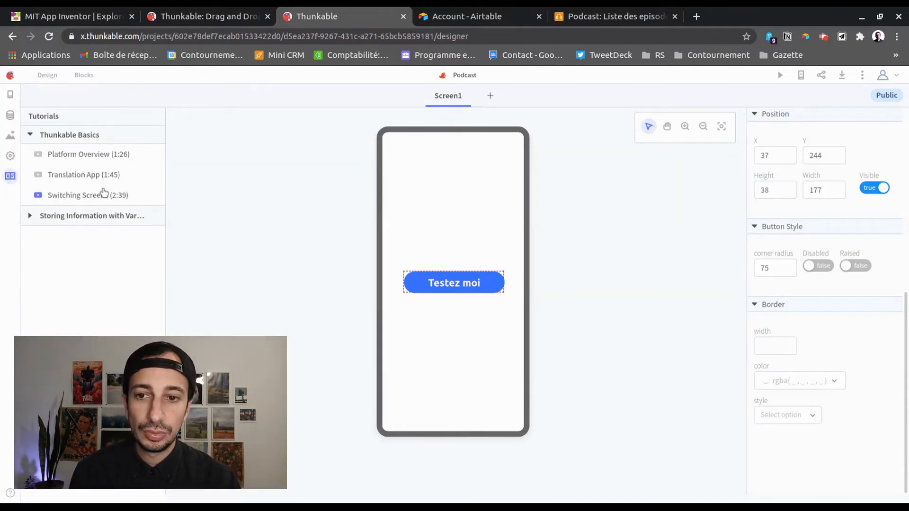
click(30, 217)
click(30, 217)
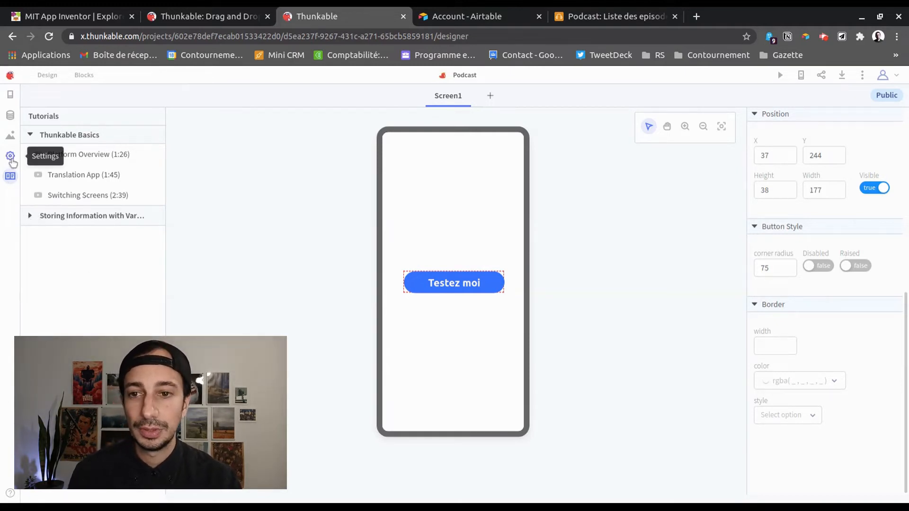
click(12, 96)
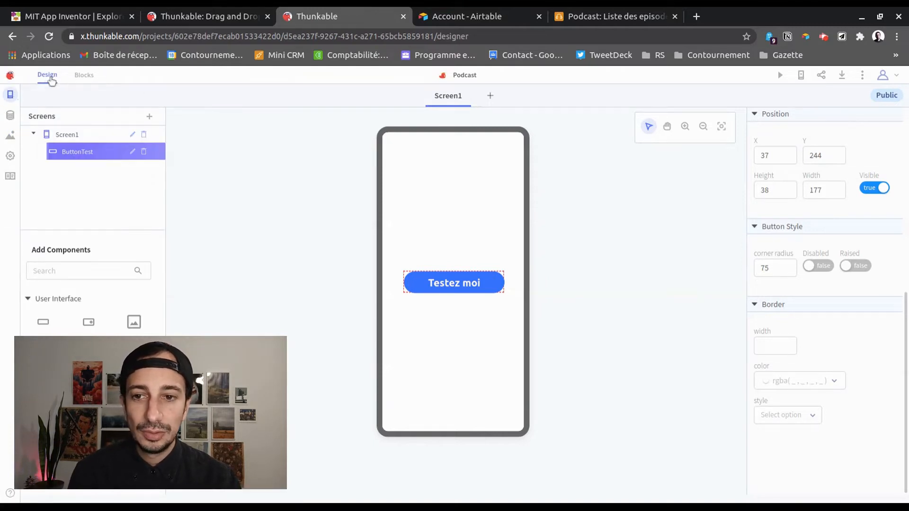
Switch Screen1 to the Blocks editor and browse the ButtonTest and Control block palettes
click(90, 75)
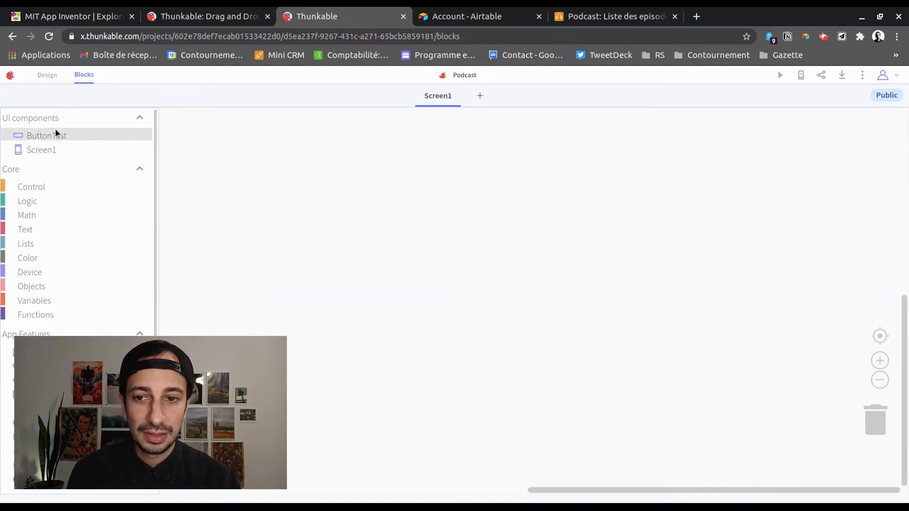
click(44, 137)
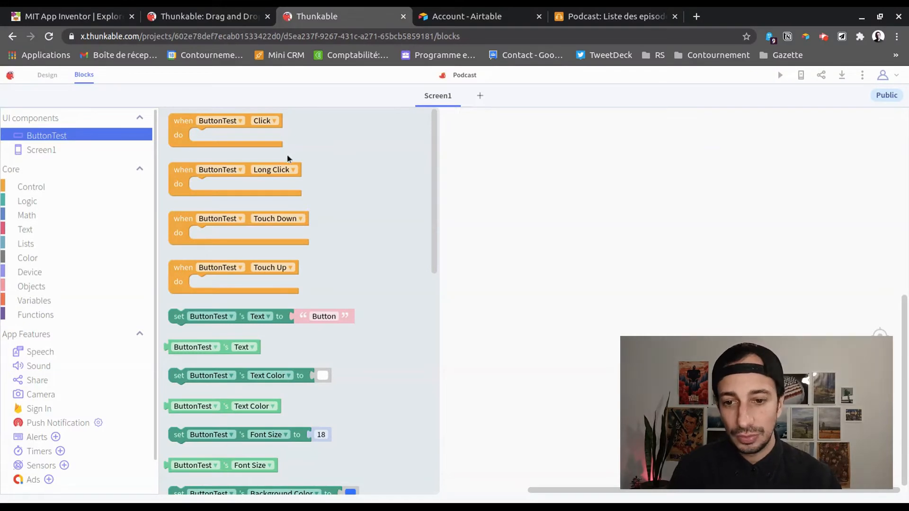
click(41, 189)
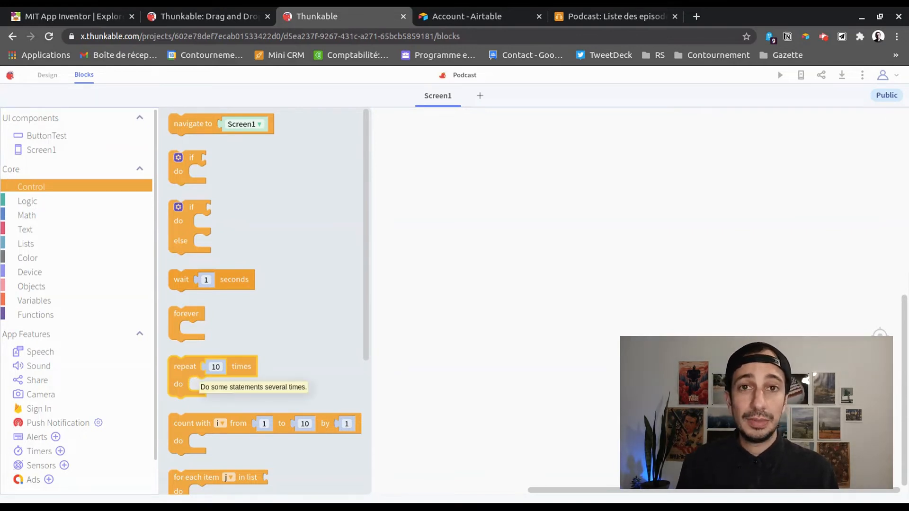
Add a 'when ButtonTest Click' event holding a repeat loop set to 3 times
click(43, 136)
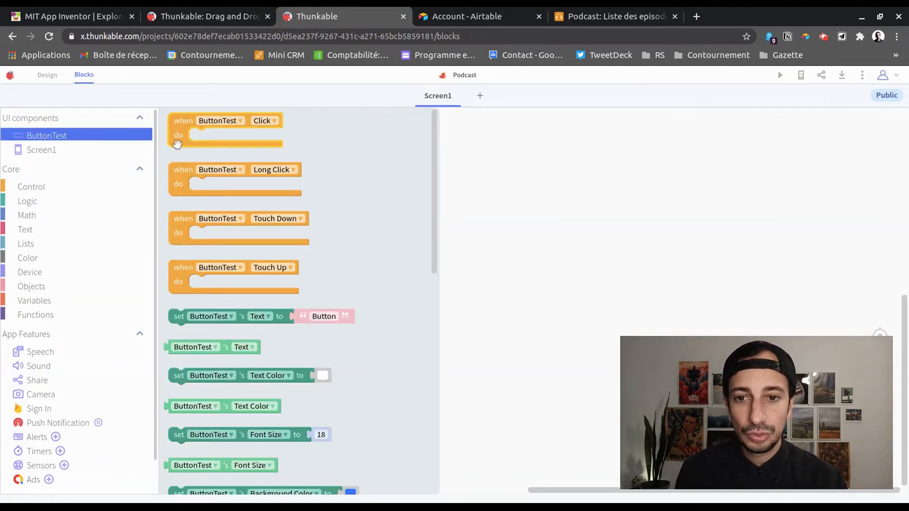
drag(182, 127, 331, 220)
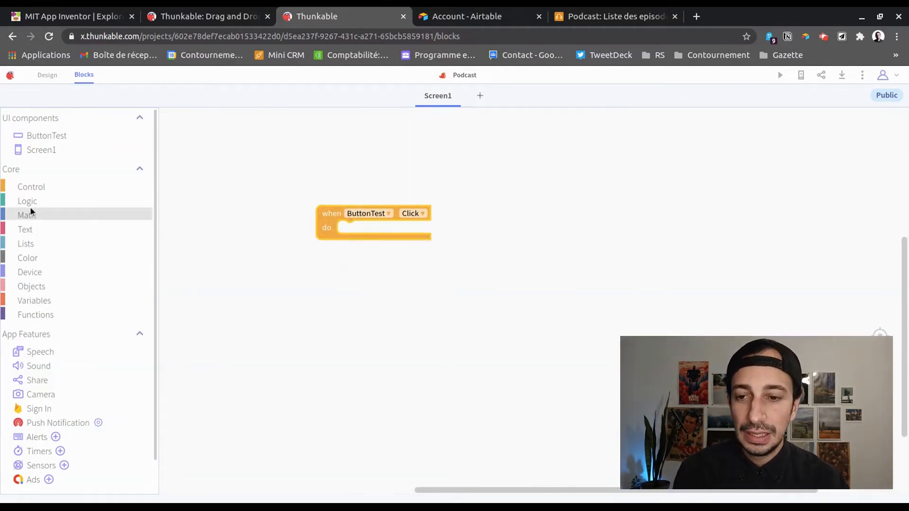
click(33, 190)
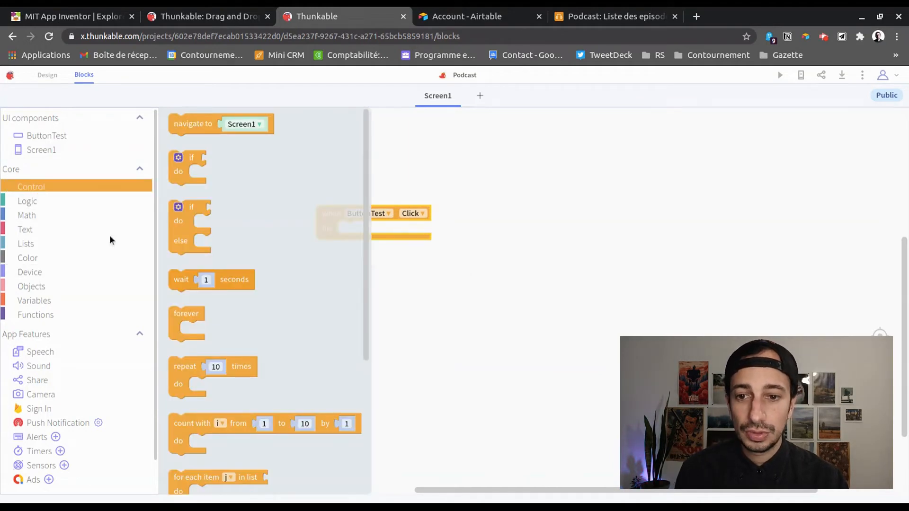
click(190, 368)
drag(206, 361, 374, 229)
click(381, 231)
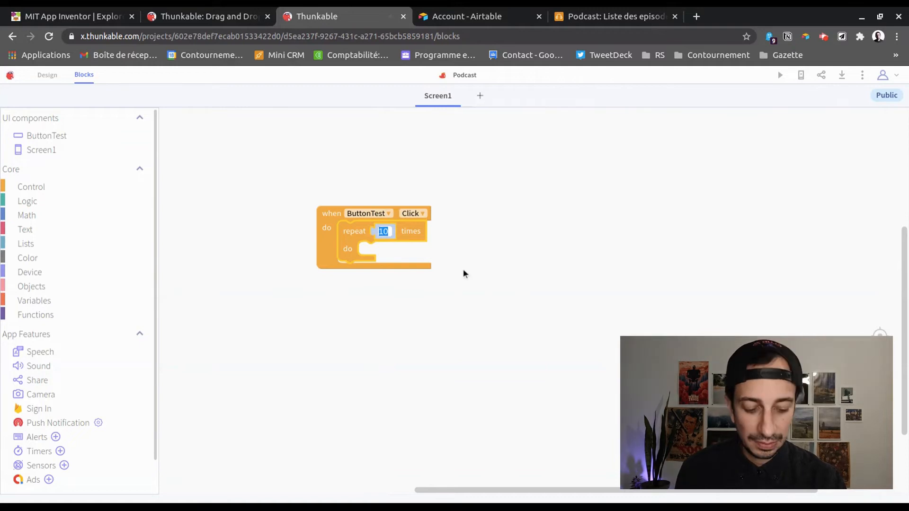
text(3)
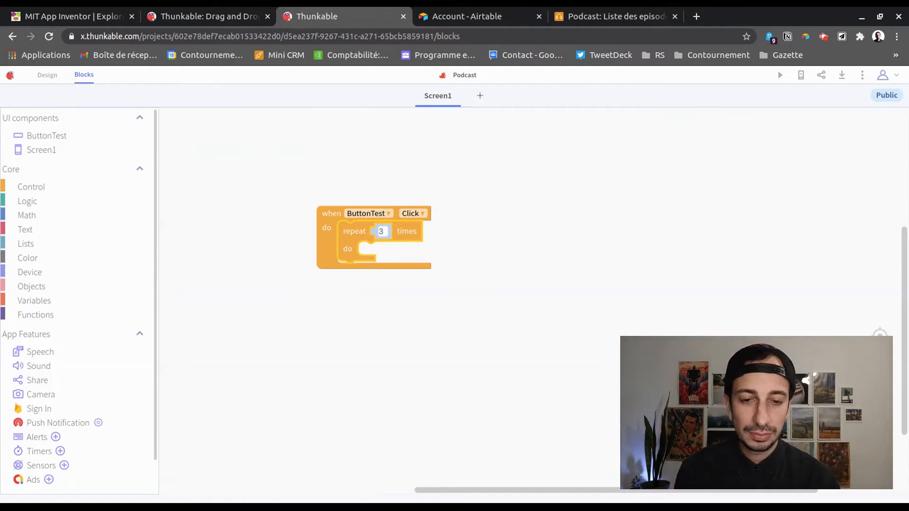
click(445, 268)
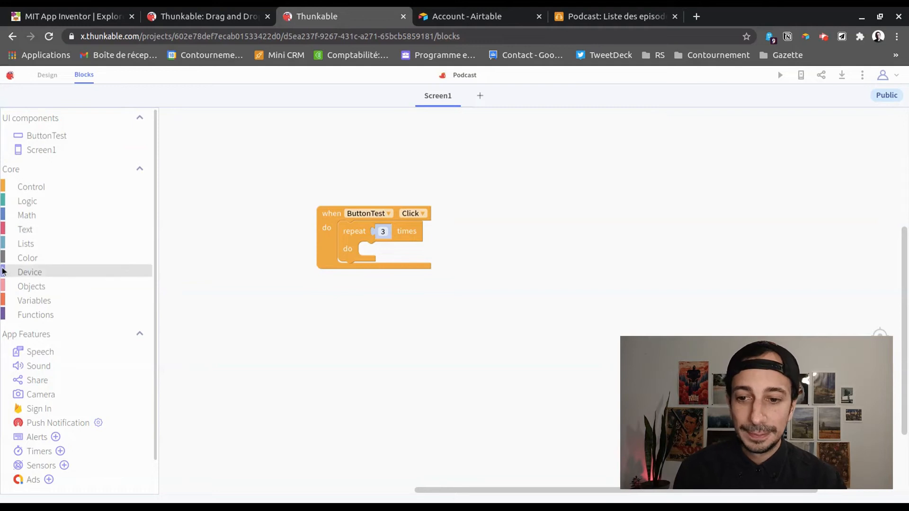
scroll(55, 322, down, 1)
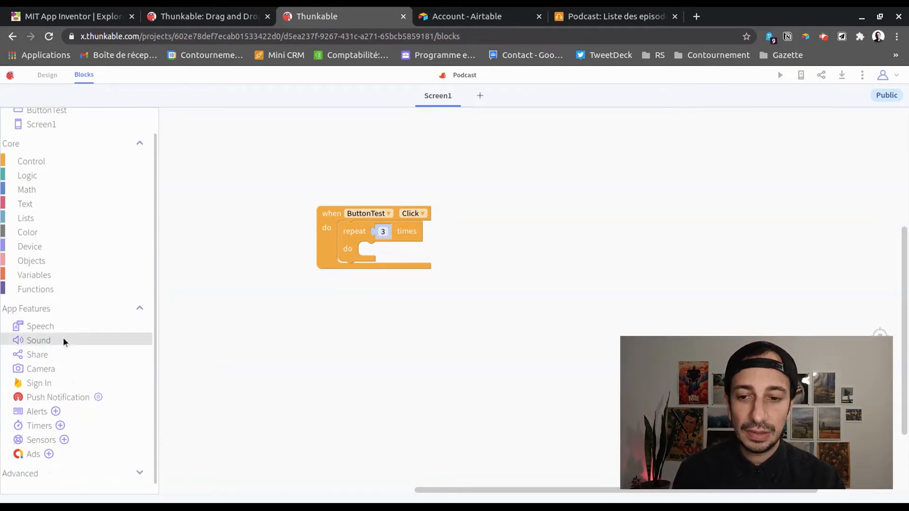
Drop a Speech say block into the loop, change its text to 'Salut' and language to fr-FR
click(39, 327)
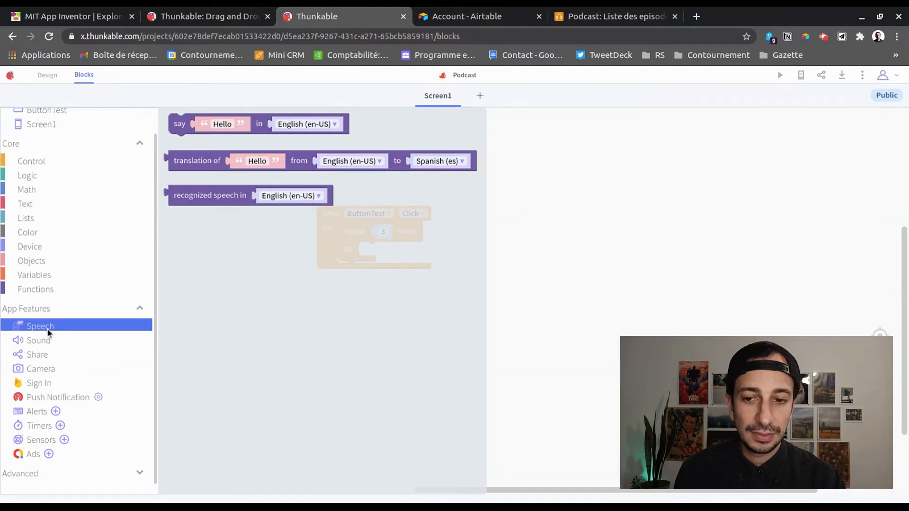
click(188, 123)
drag(176, 128, 373, 257)
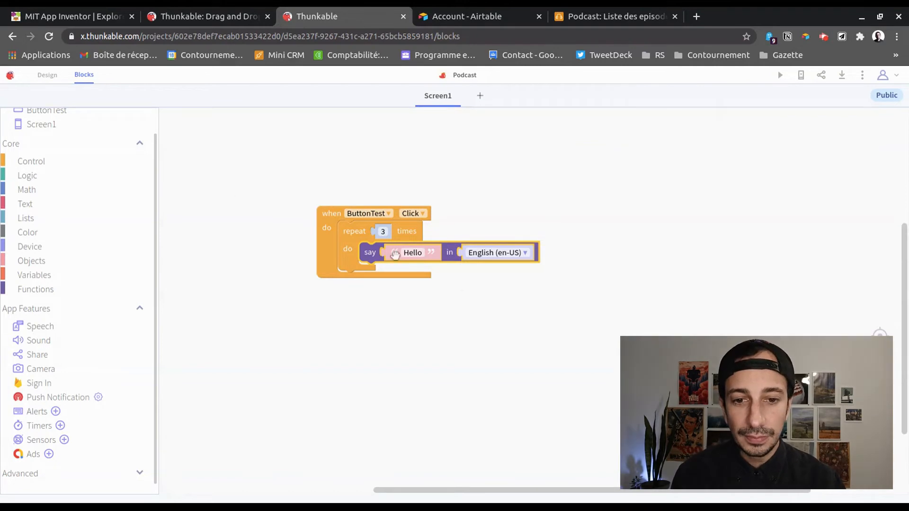
click(417, 254)
text(S)
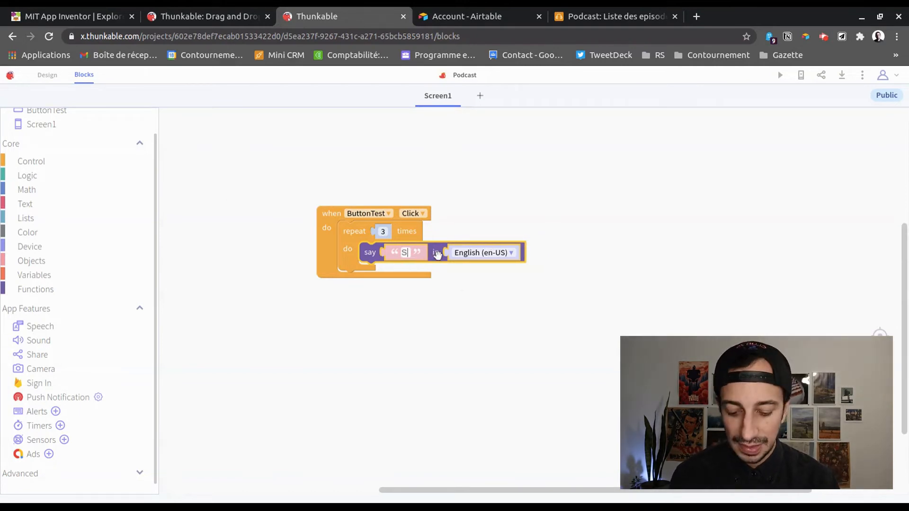
text(alut)
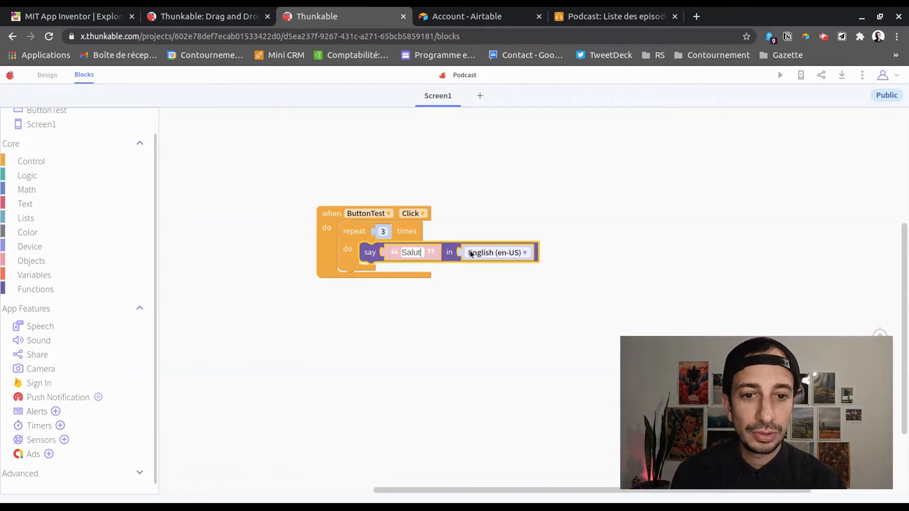
click(471, 252)
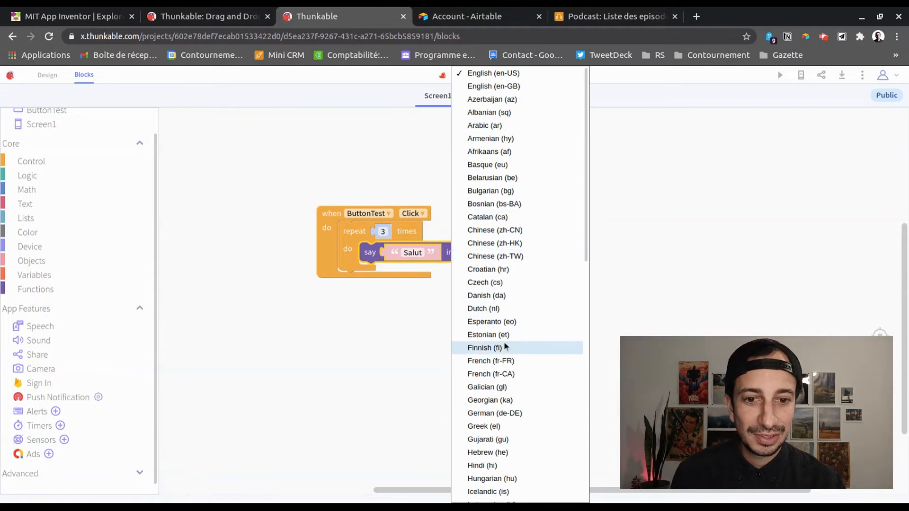
click(496, 362)
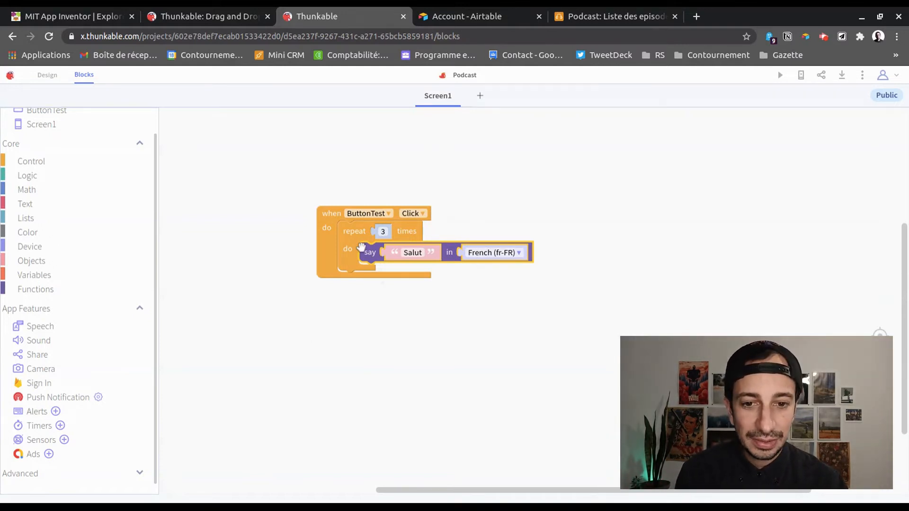
click(359, 345)
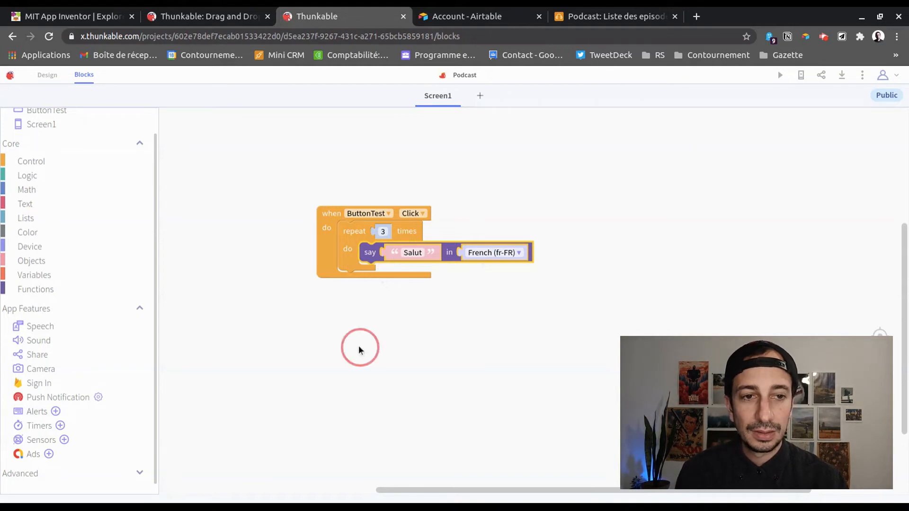
click(780, 75)
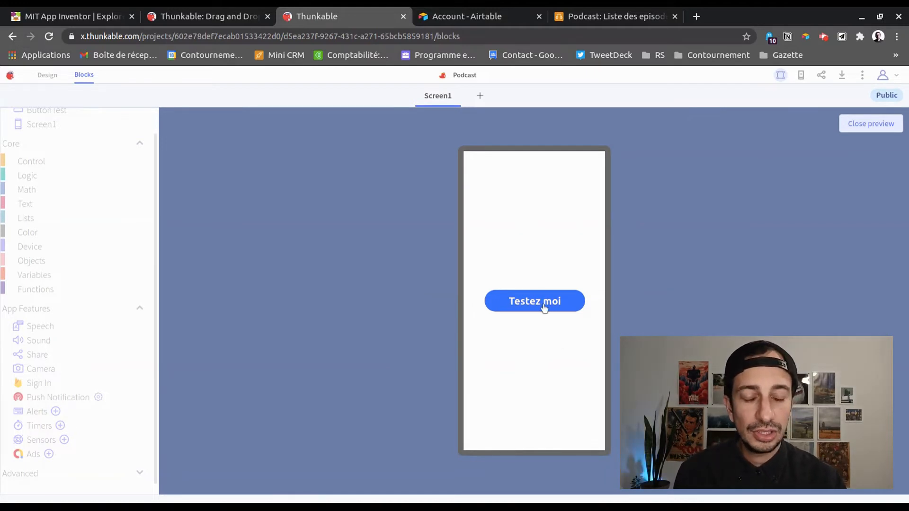
click(525, 305)
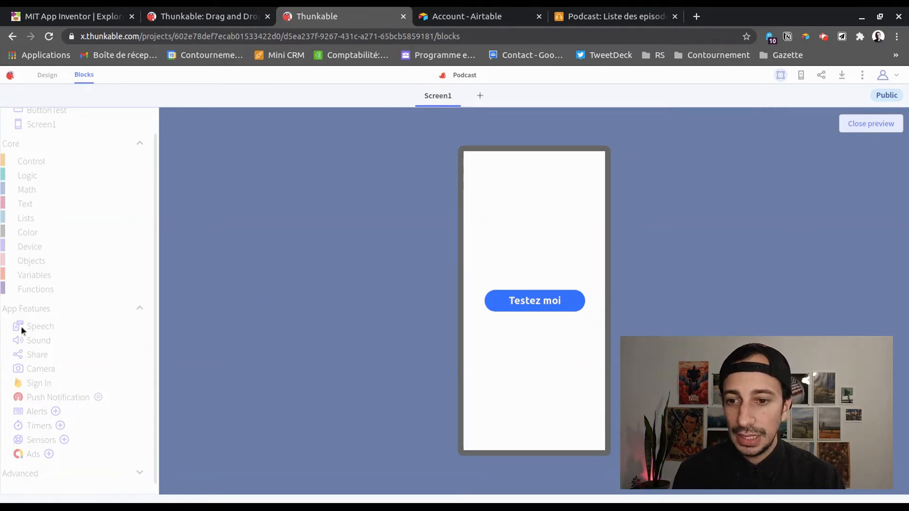
click(871, 124)
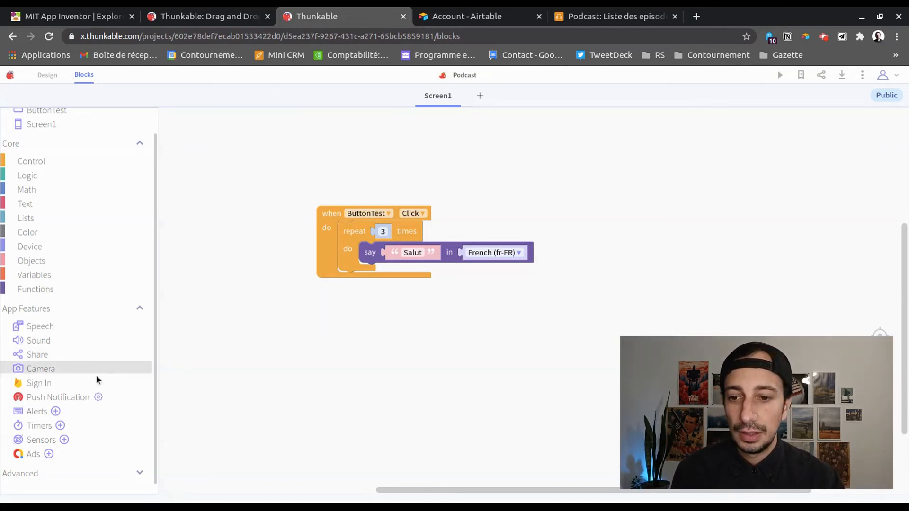
Glance at Sign In blocks and the Sensors list, then expand Advanced to browse Web APIs and Assistants
click(36, 383)
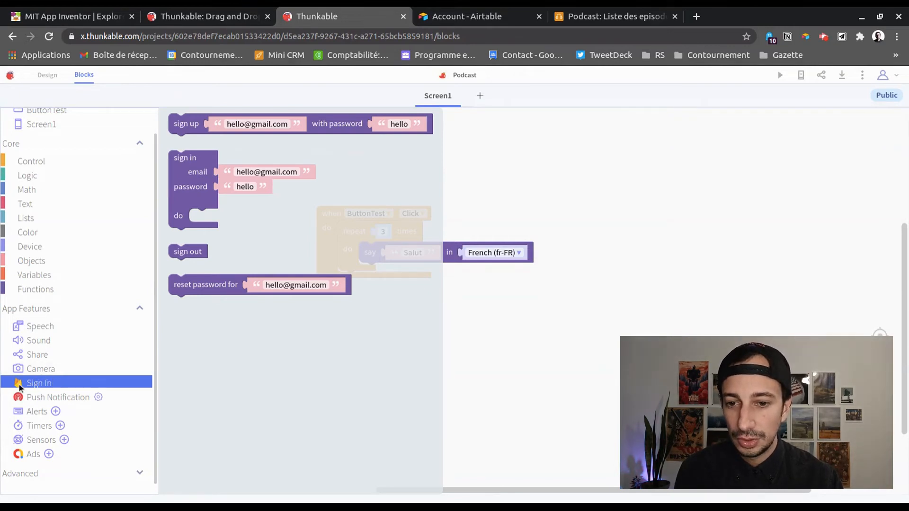
click(499, 348)
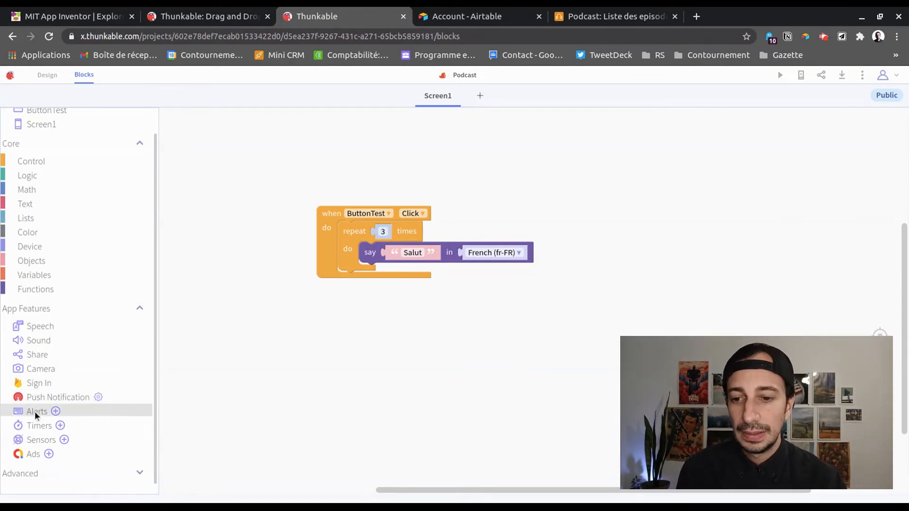
click(63, 440)
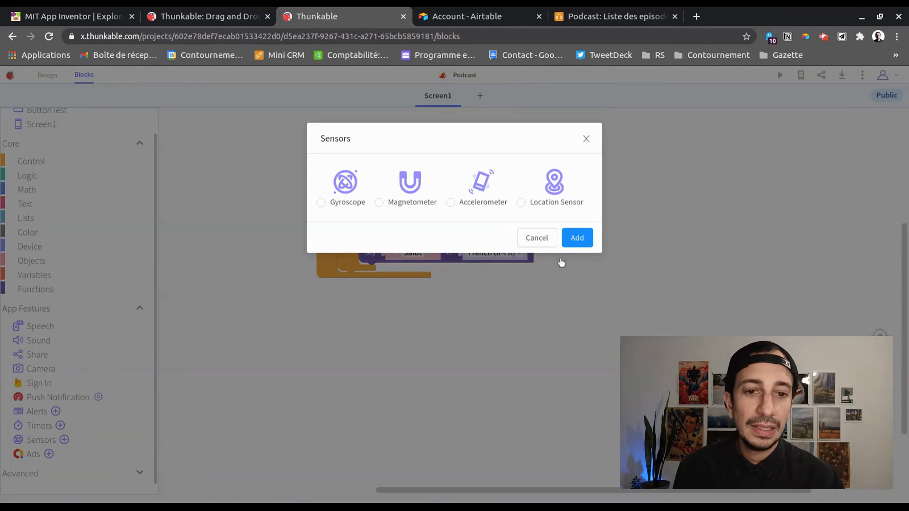
click(524, 239)
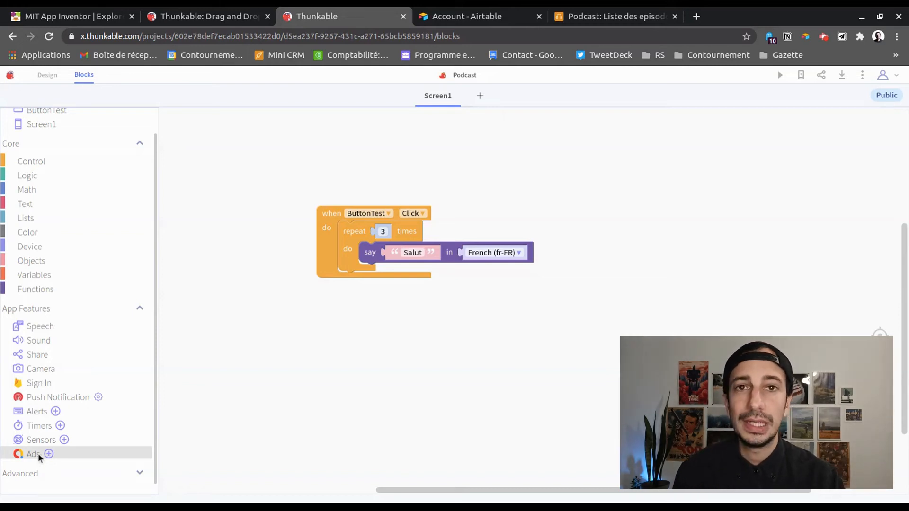
click(34, 475)
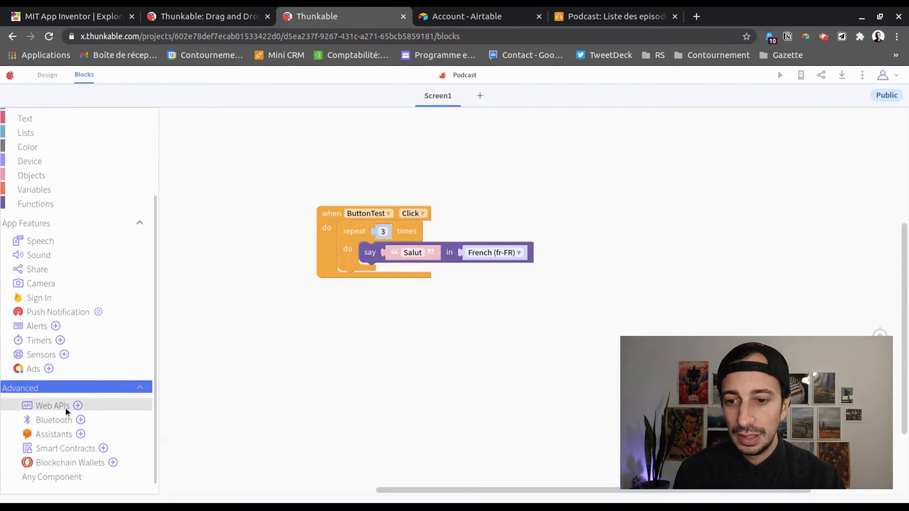
click(57, 408)
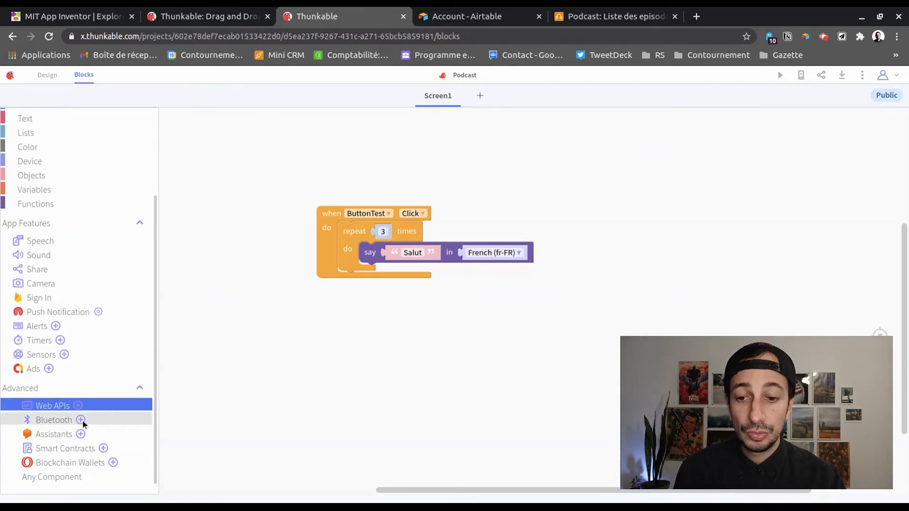
click(62, 435)
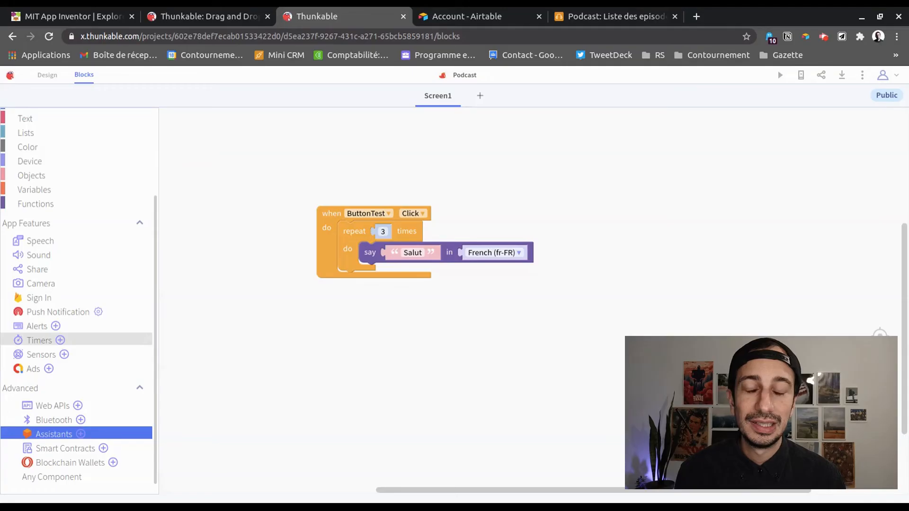
Browse the Math, Text and Lists block categories, then return to the Designer
scroll(134, 321, up, 3)
scroll(133, 321, down, 3)
scroll(129, 325, up, 3)
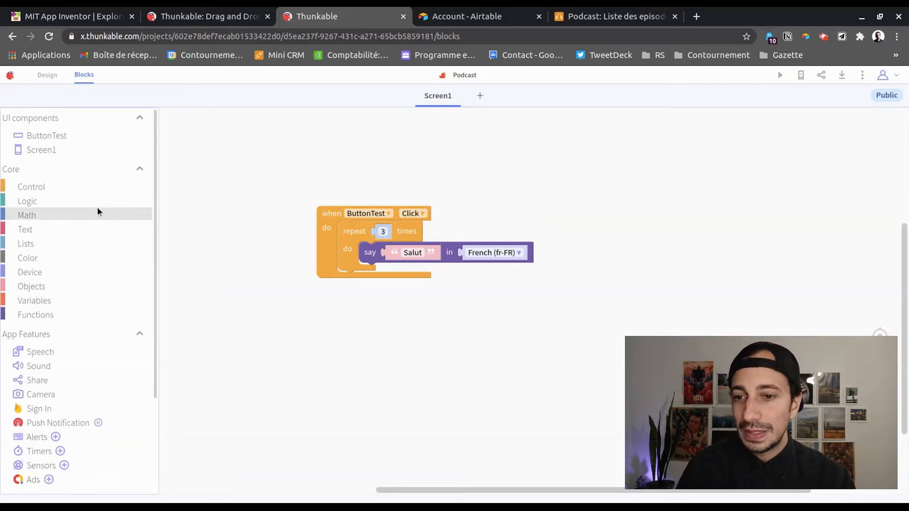
click(64, 218)
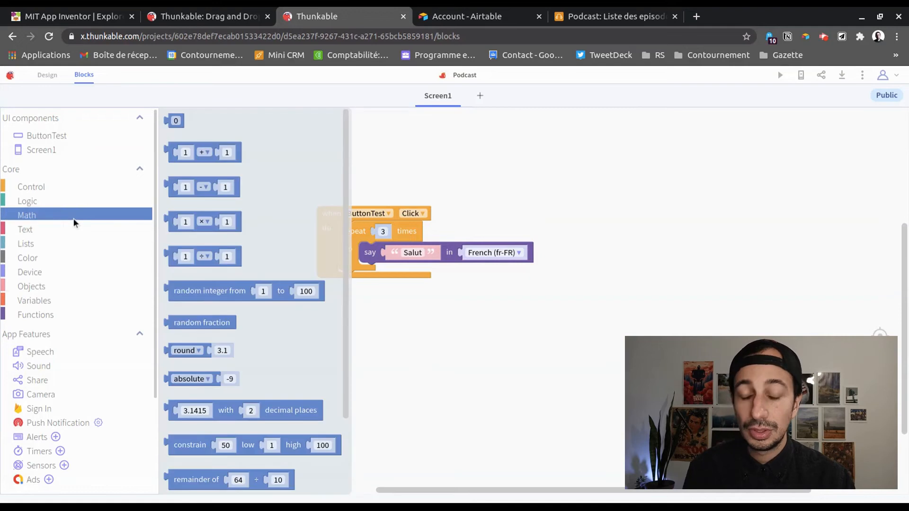
click(48, 226)
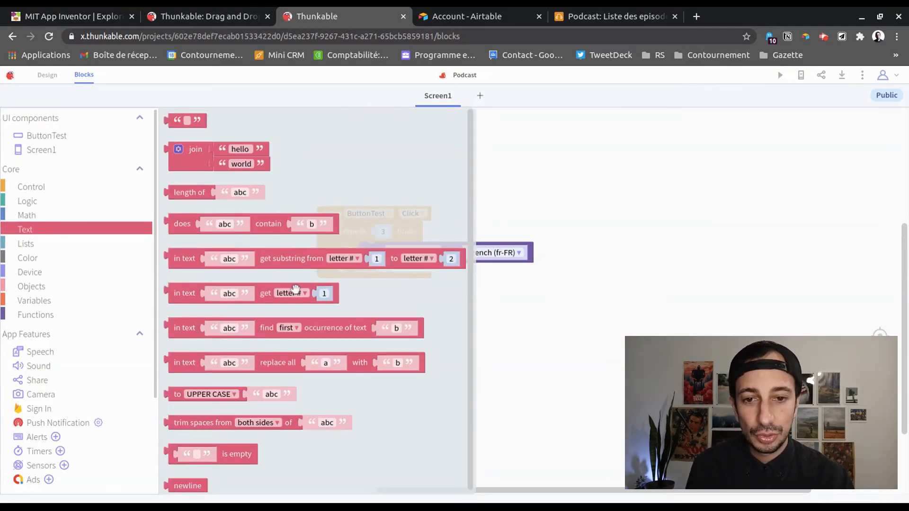
click(53, 242)
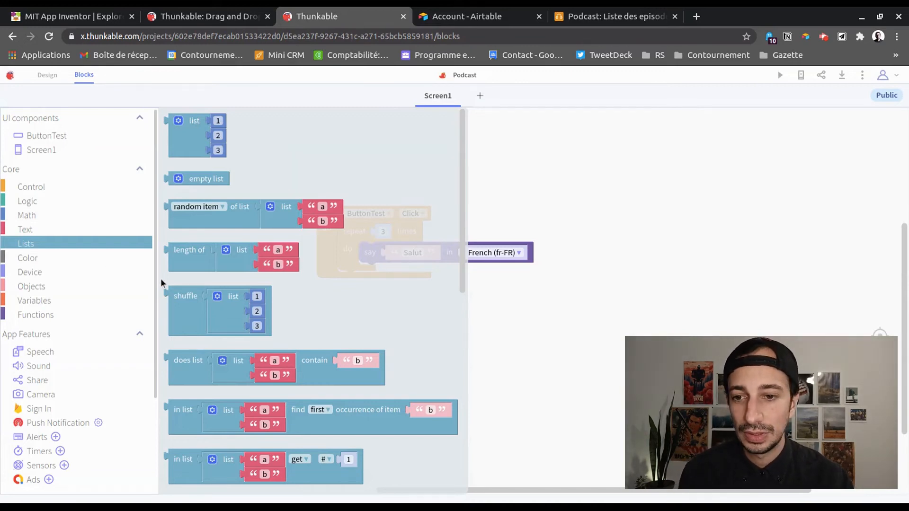
click(520, 132)
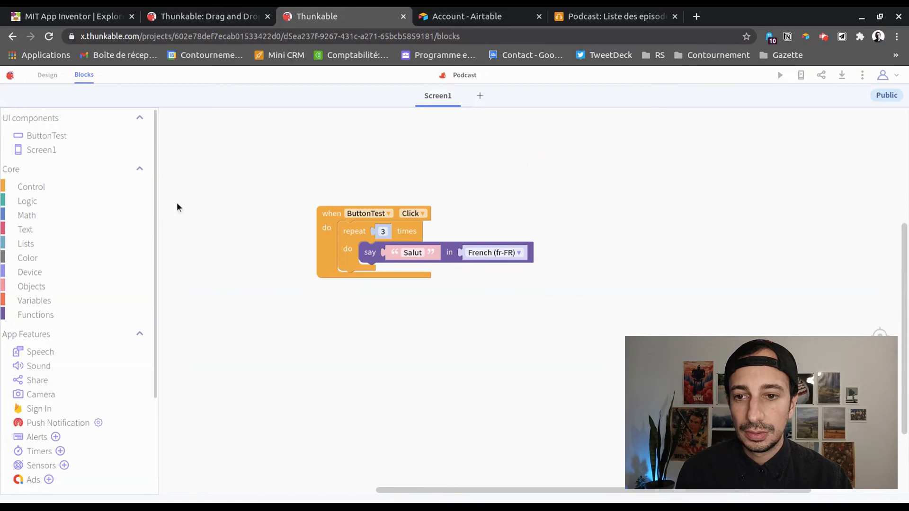
click(39, 76)
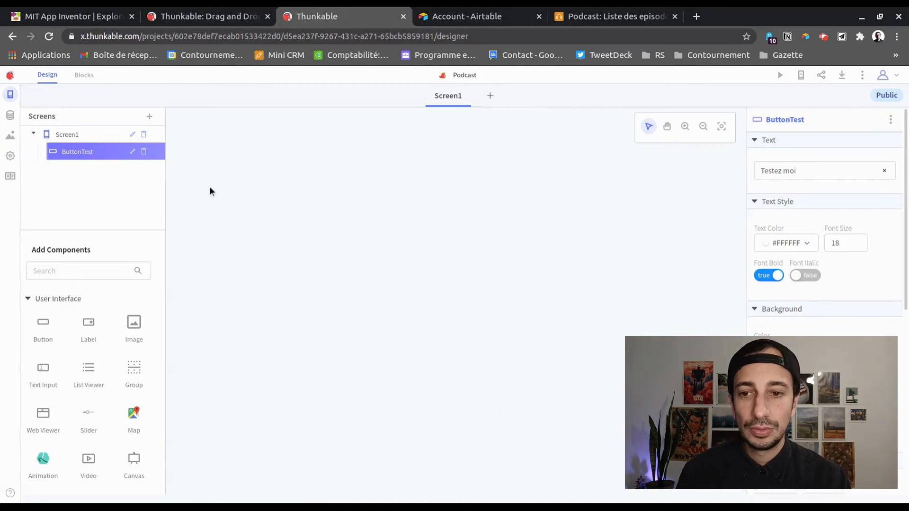
Move the Testez moi button to the screen top and connect the Podcast Airtable base as a data source
click(444, 96)
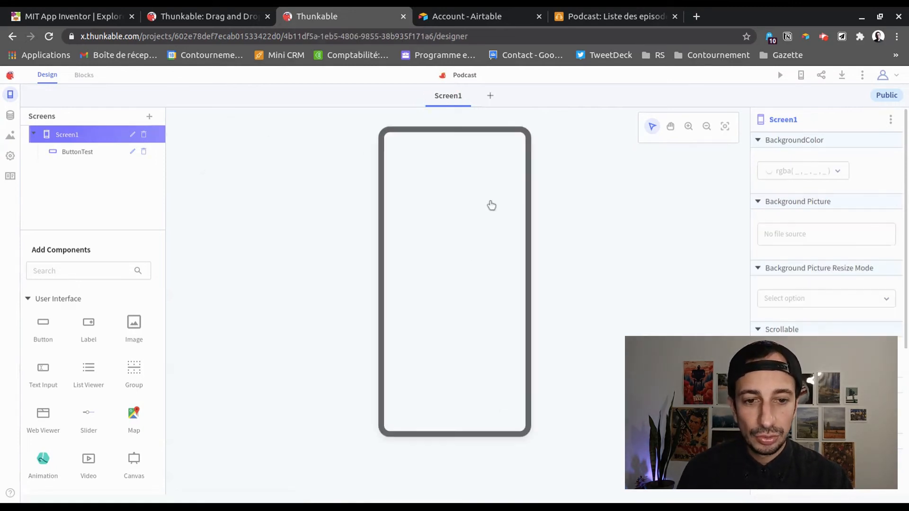
drag(455, 280, 454, 161)
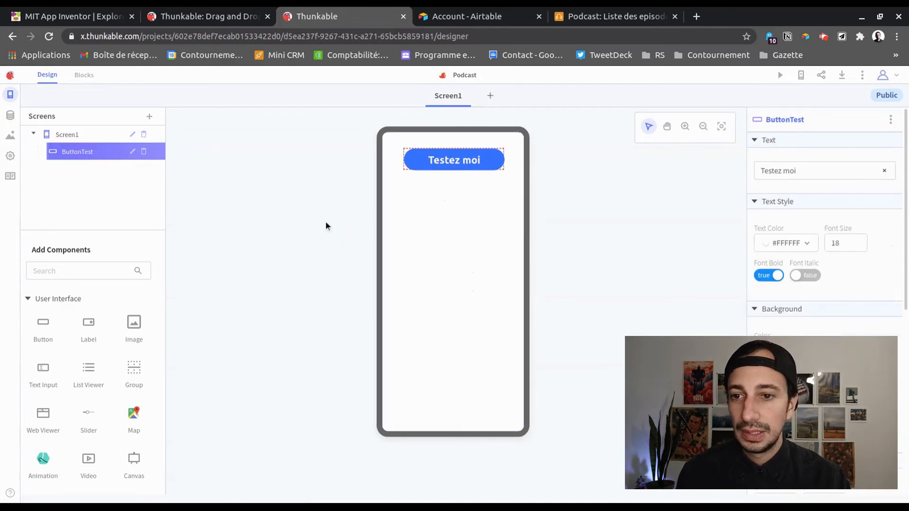
click(11, 121)
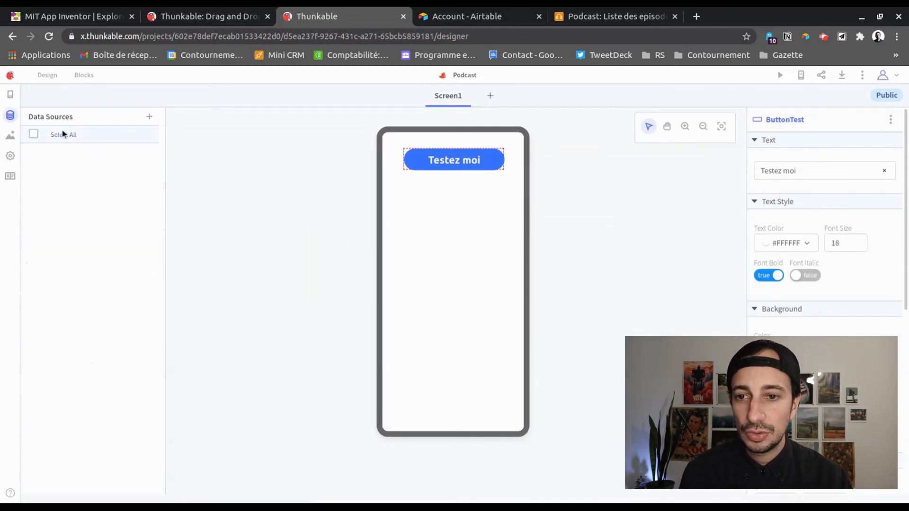
click(149, 117)
click(556, 270)
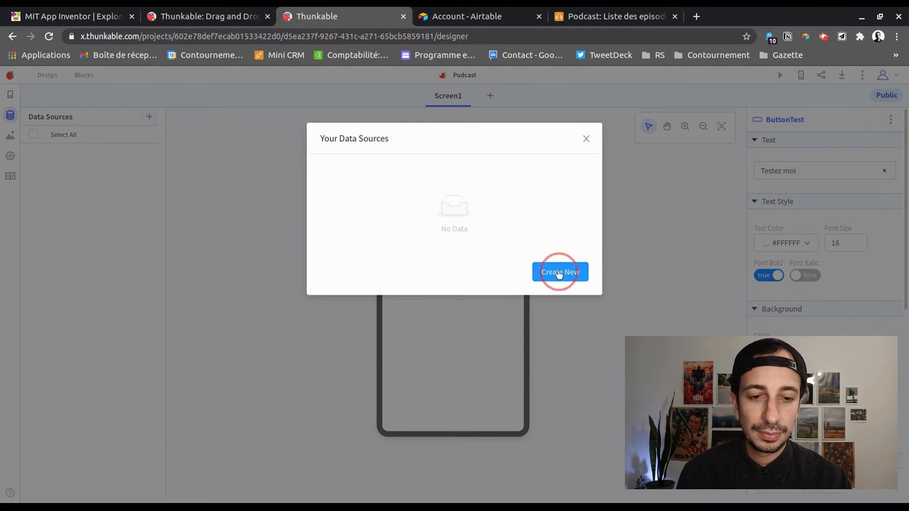
click(480, 191)
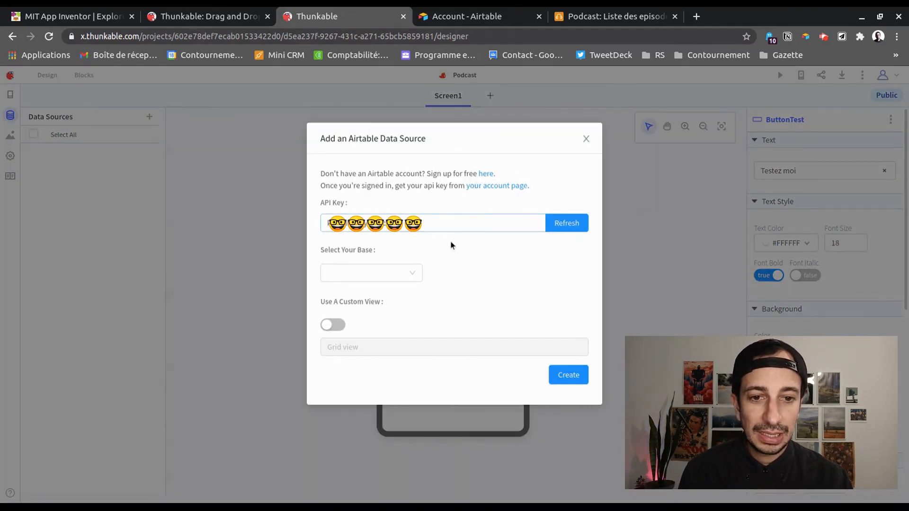
click(413, 274)
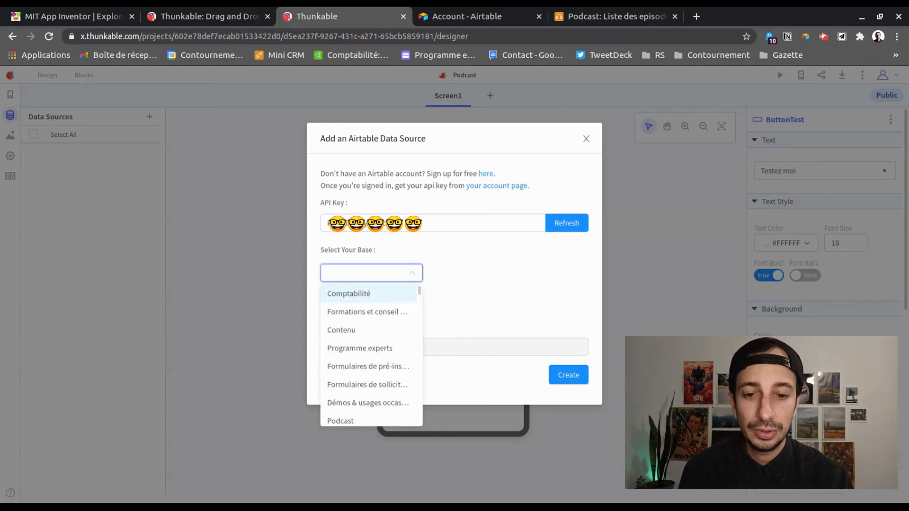
scroll(390, 335, down, 2)
click(350, 379)
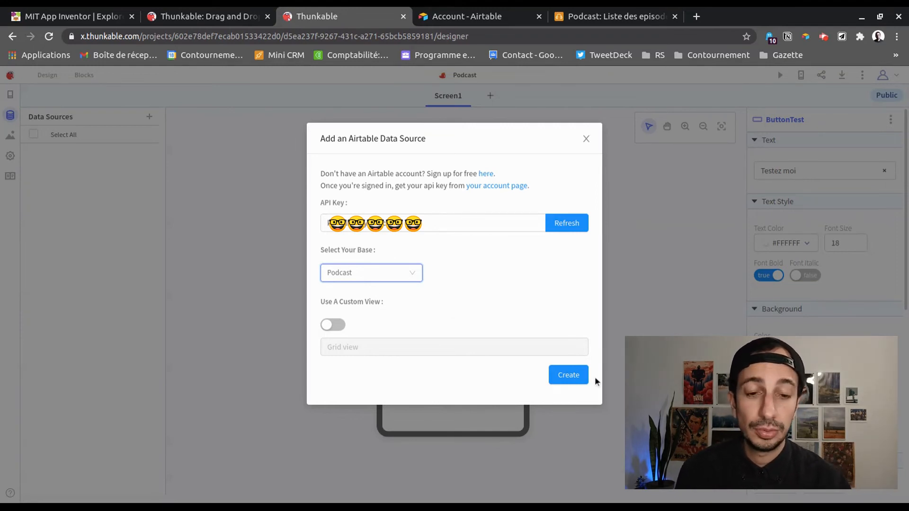
click(569, 377)
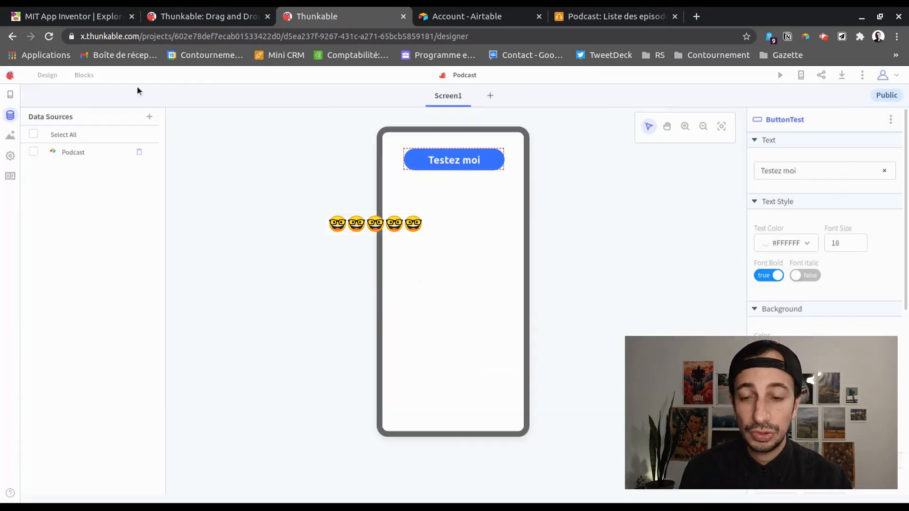
Preview the Podcast data source's records, then return to the screen designer
click(64, 152)
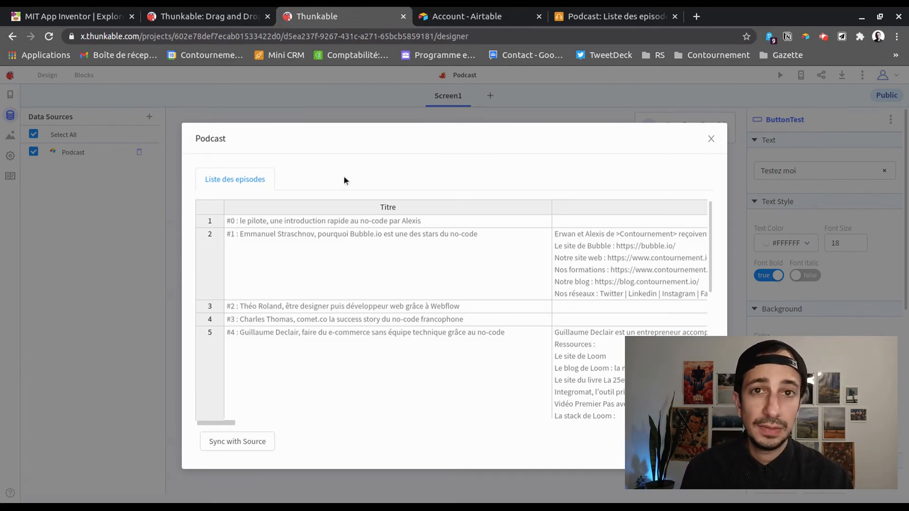
scroll(502, 239, down, 3)
scroll(293, 224, up, 3)
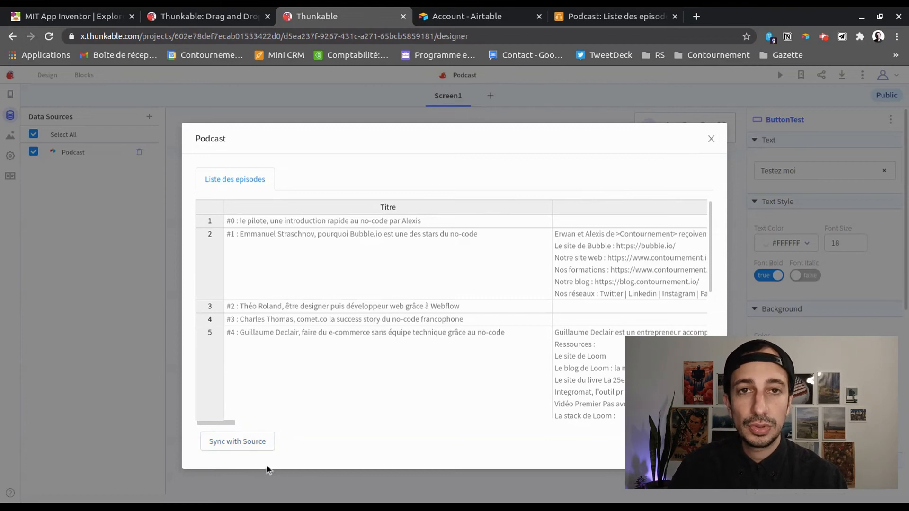
click(712, 139)
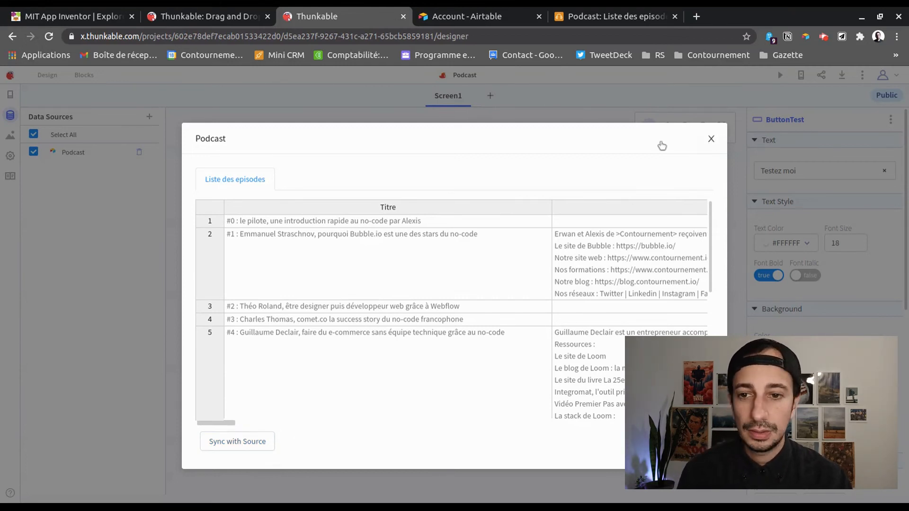
click(12, 141)
click(10, 121)
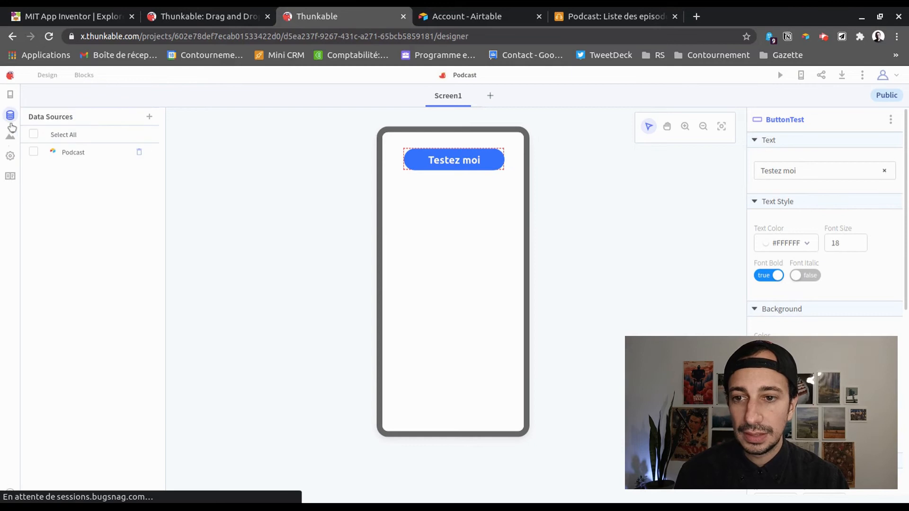
click(10, 95)
Add a Data Viewer List below the button, stretch it down, and bind it to Podcast
scroll(128, 303, down, 1)
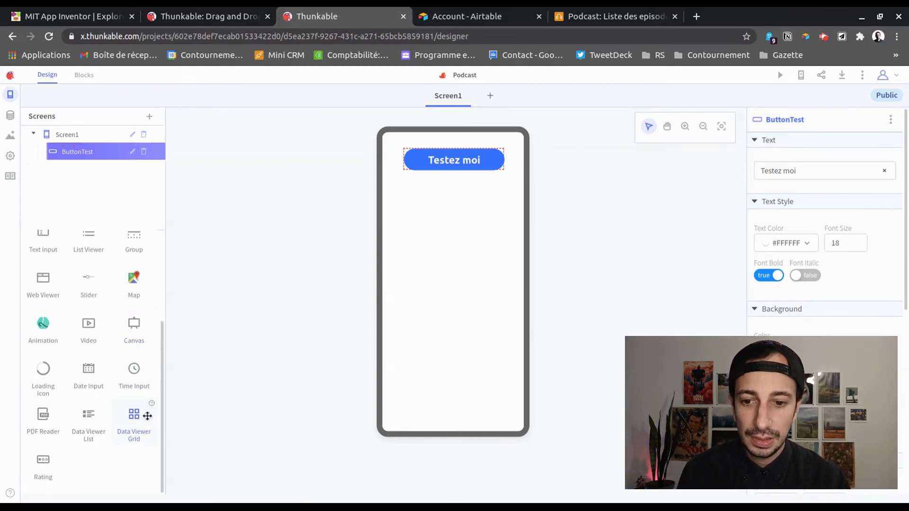
drag(83, 439, 412, 240)
drag(484, 307, 526, 431)
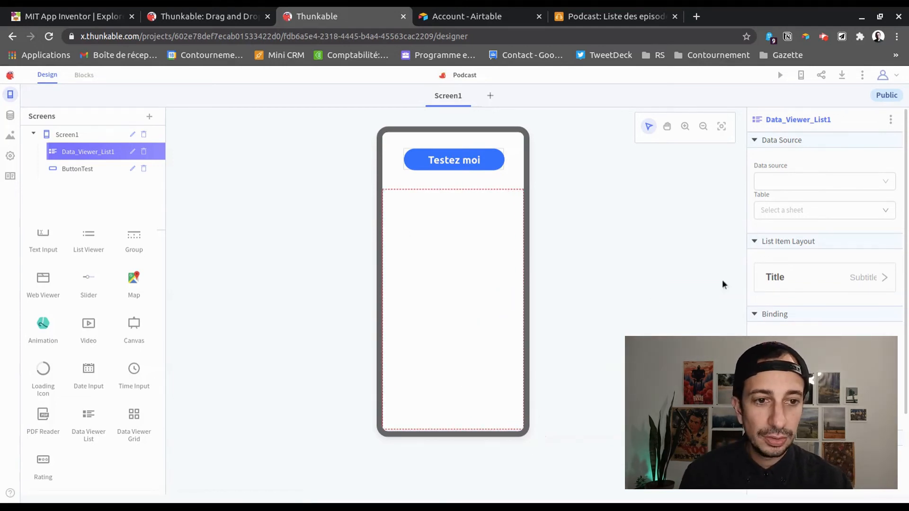
click(792, 180)
click(801, 207)
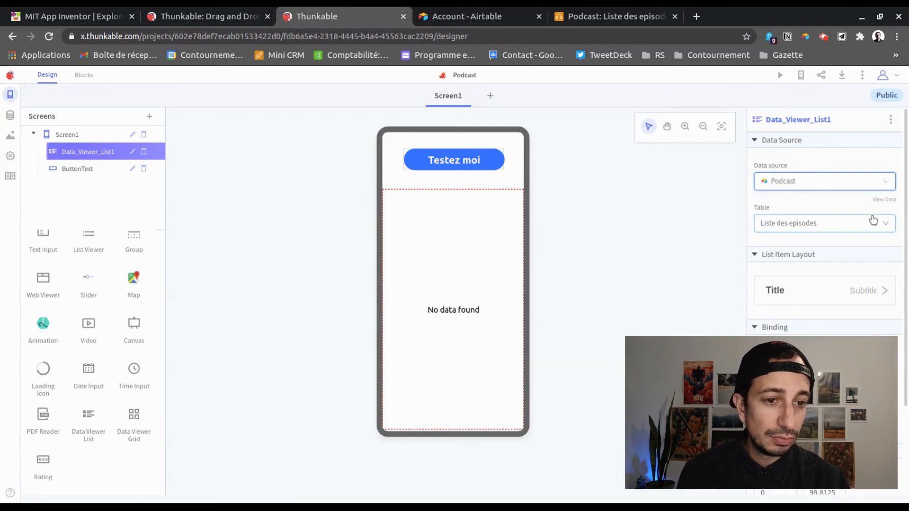
Use the image-and-title layout with pictures from Image avec texte and titles from Titre
scroll(818, 234, down, 2)
click(806, 198)
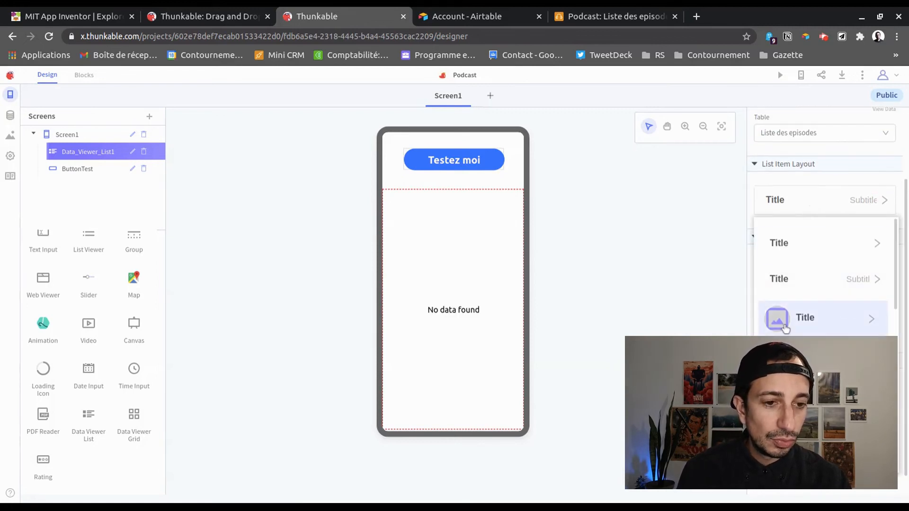
click(802, 324)
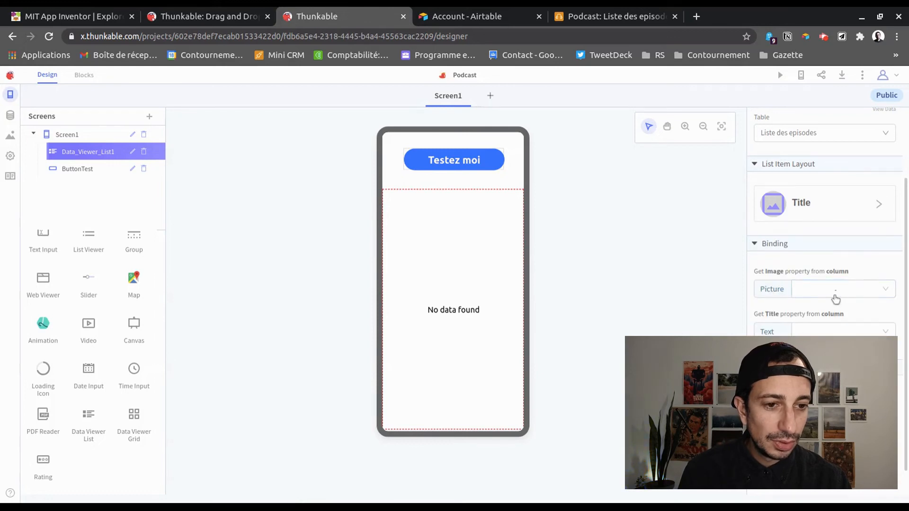
click(836, 299)
scroll(843, 317, down, 2)
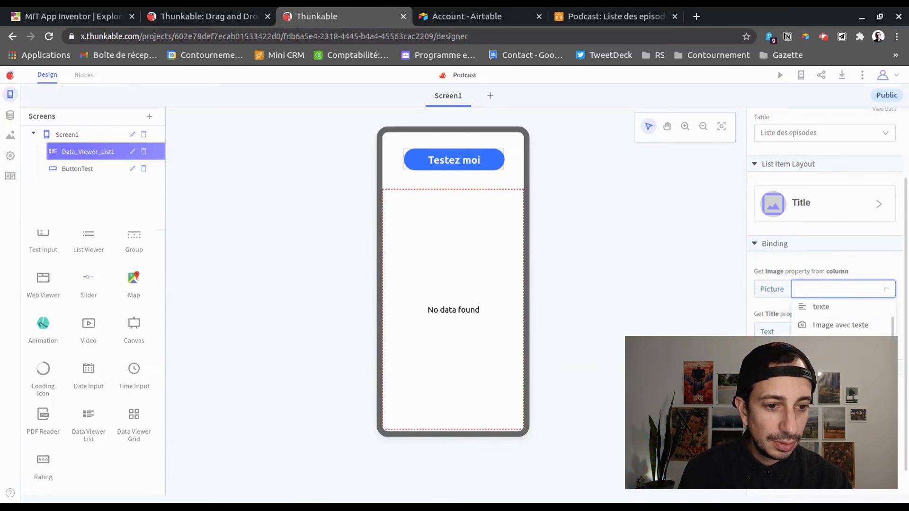
scroll(843, 317, up, 2)
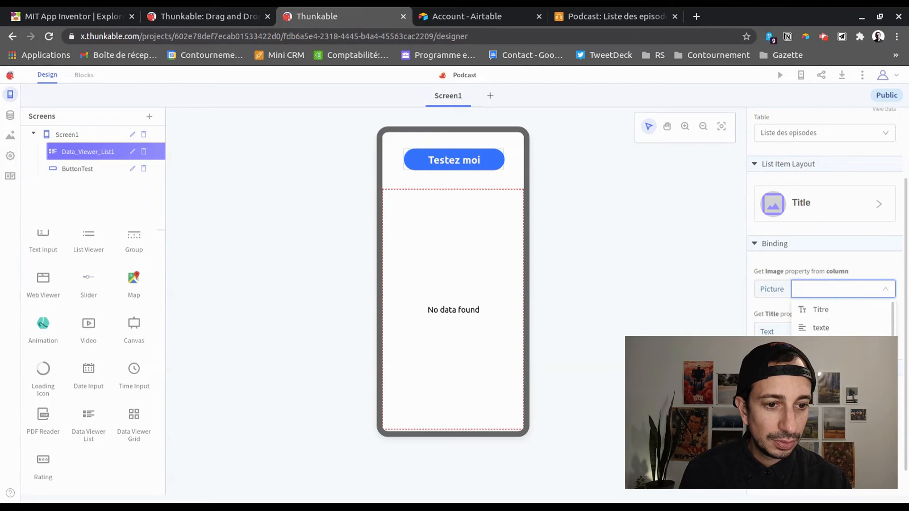
click(845, 345)
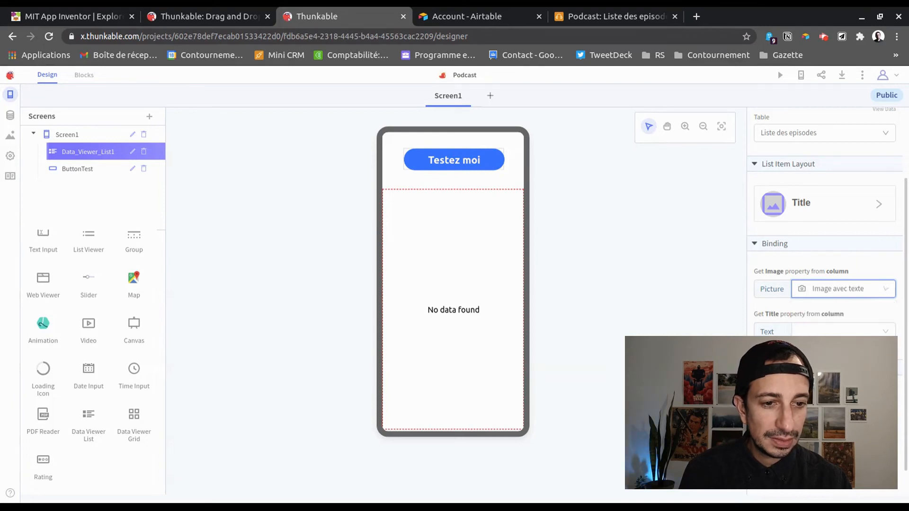
click(860, 334)
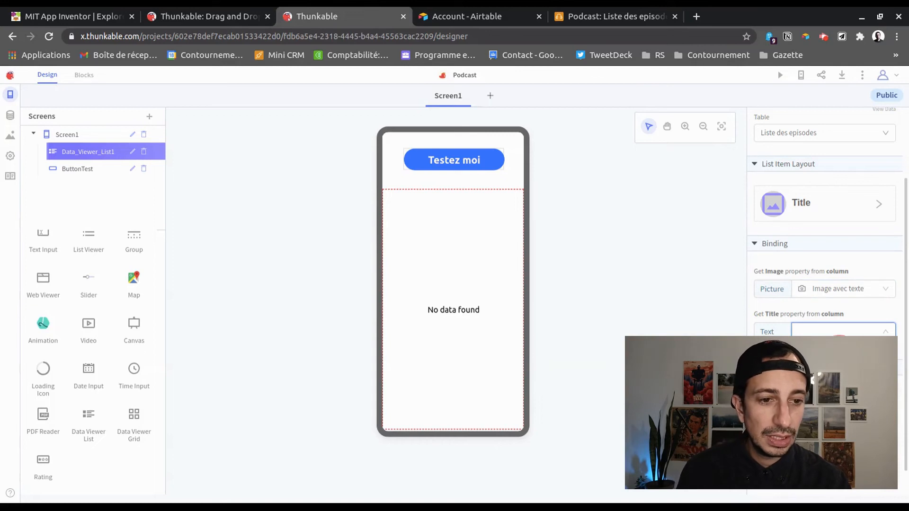
click(826, 339)
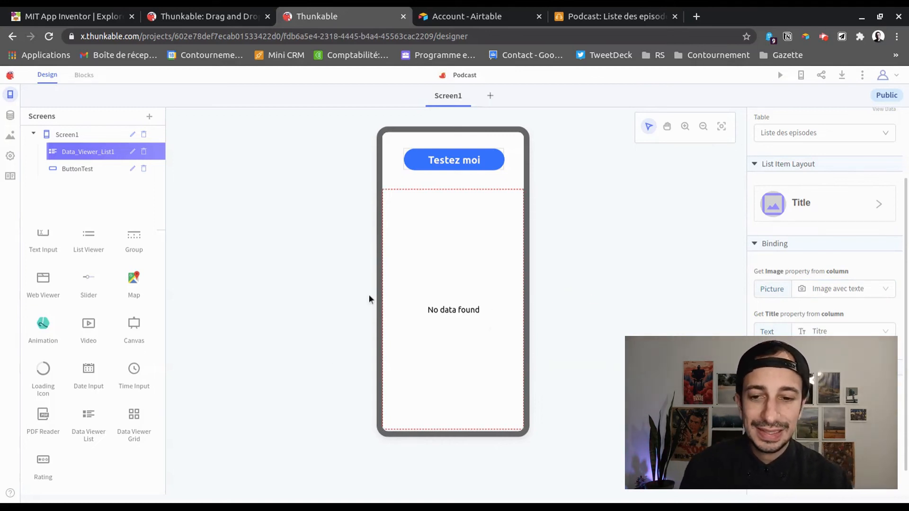
click(780, 75)
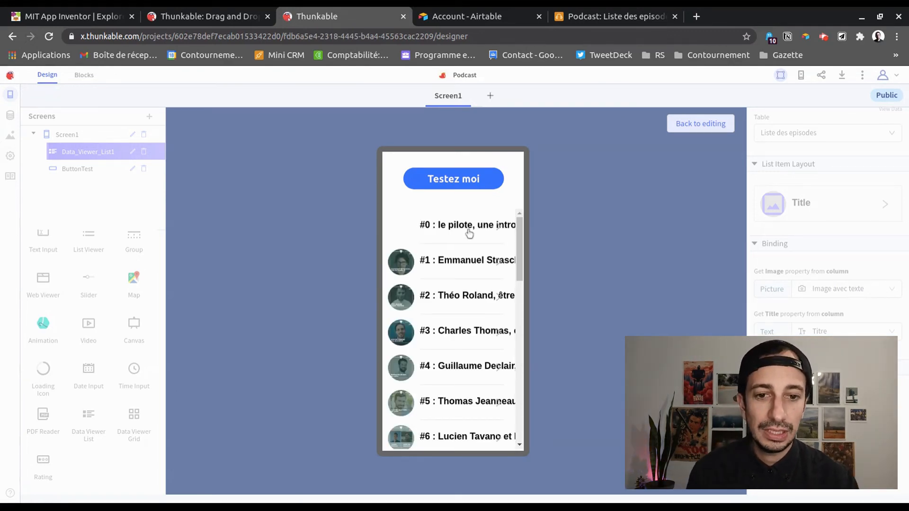
scroll(457, 303, down, 8)
scroll(459, 308, up, 5)
scroll(459, 308, up, 3)
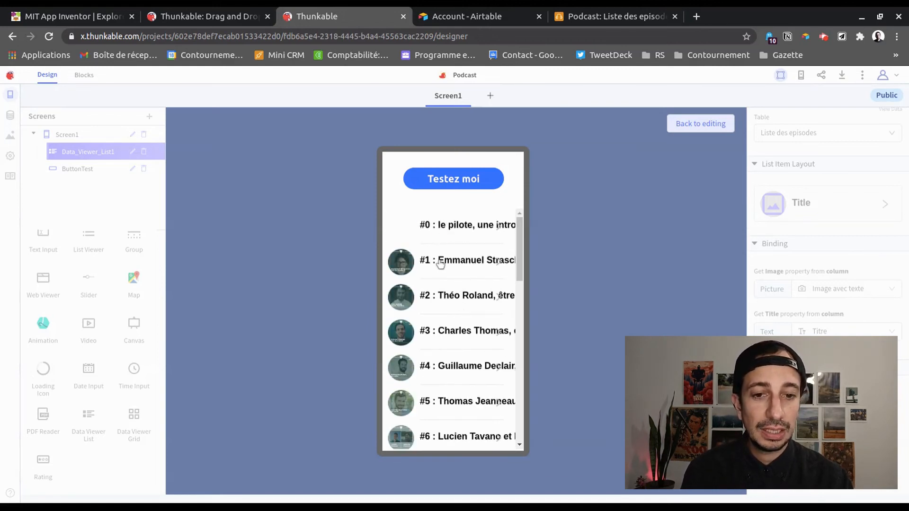
click(694, 124)
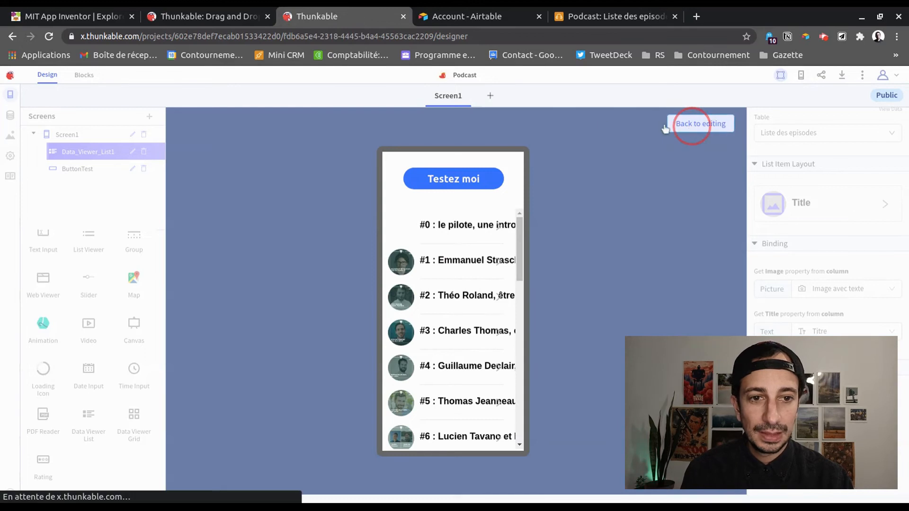
click(481, 234)
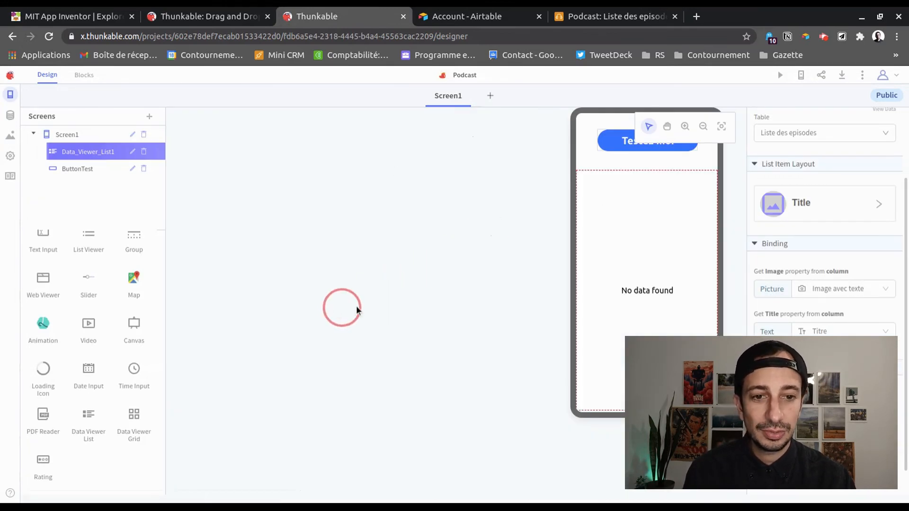
In the blocks editor, add a Data_Viewer_List1 'when Item Click' event to the workspace
click(85, 76)
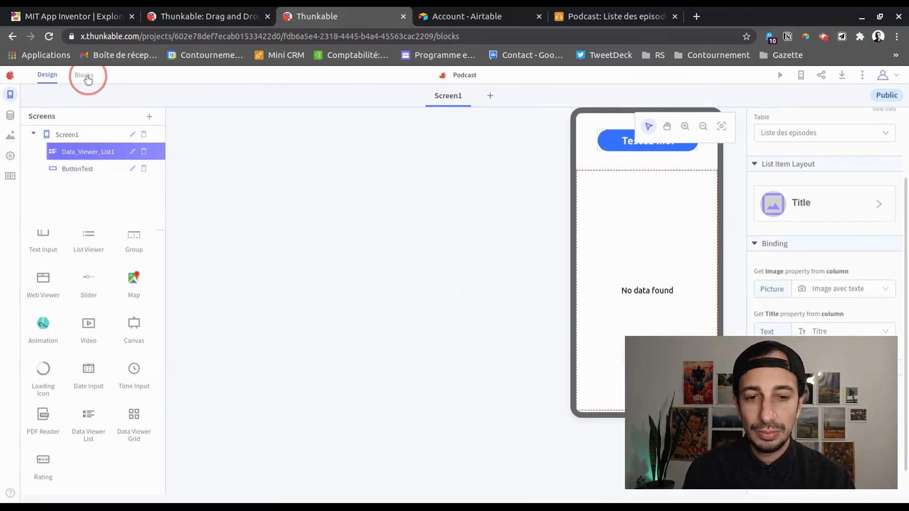
drag(284, 308, 363, 214)
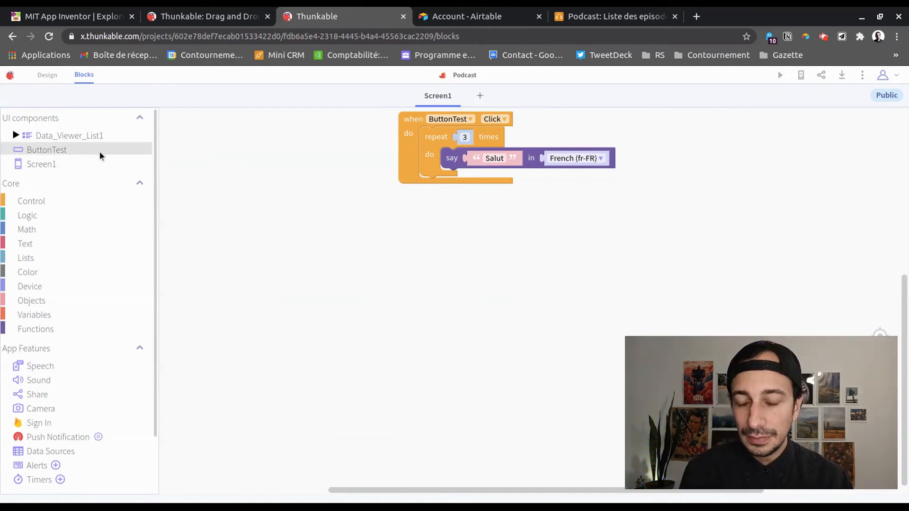
click(42, 137)
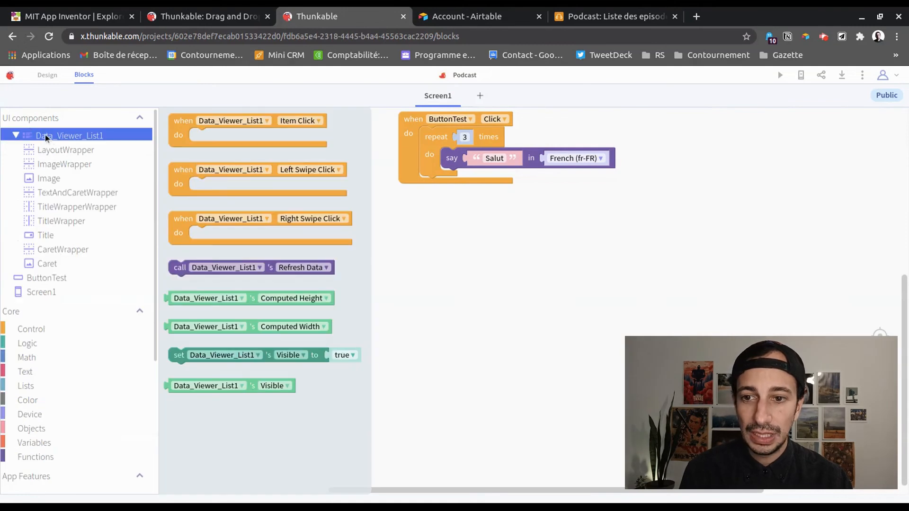
drag(184, 125, 322, 262)
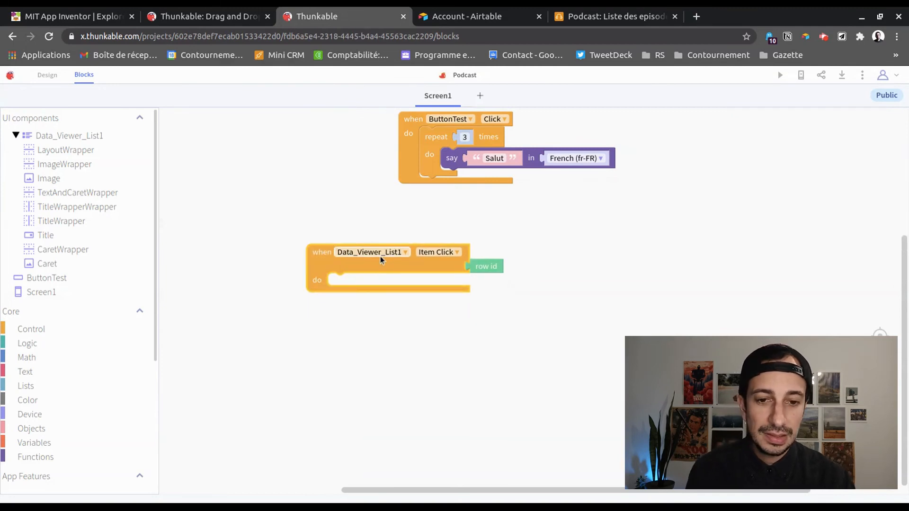
Put Sound's 'play' block inside the Item Click event
scroll(50, 328, down, 3)
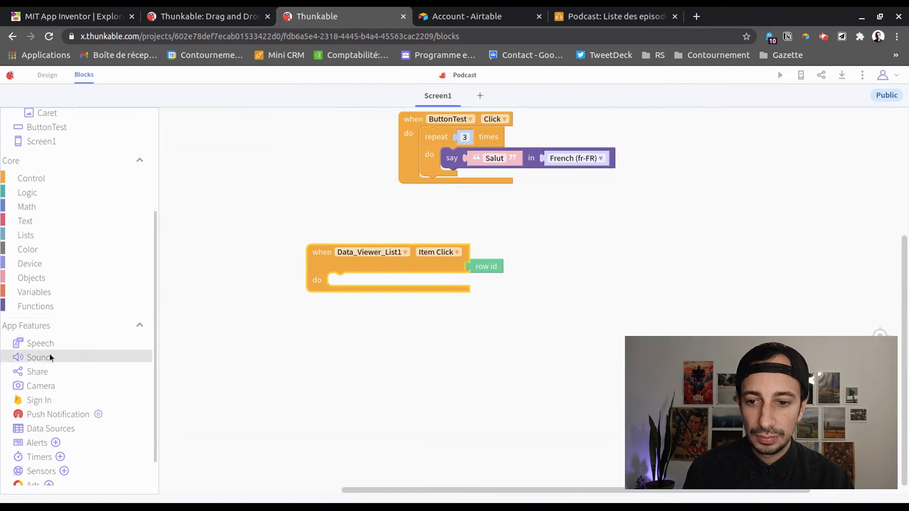
click(47, 357)
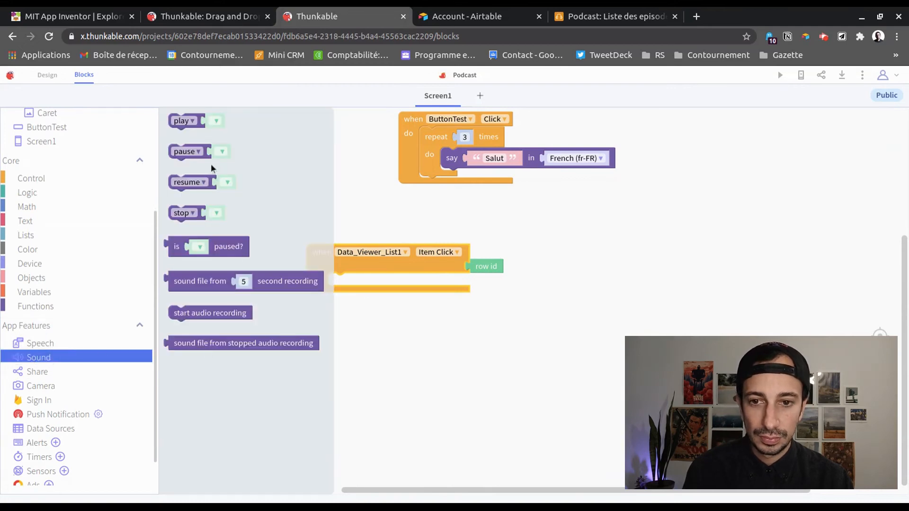
click(190, 122)
drag(190, 121, 349, 279)
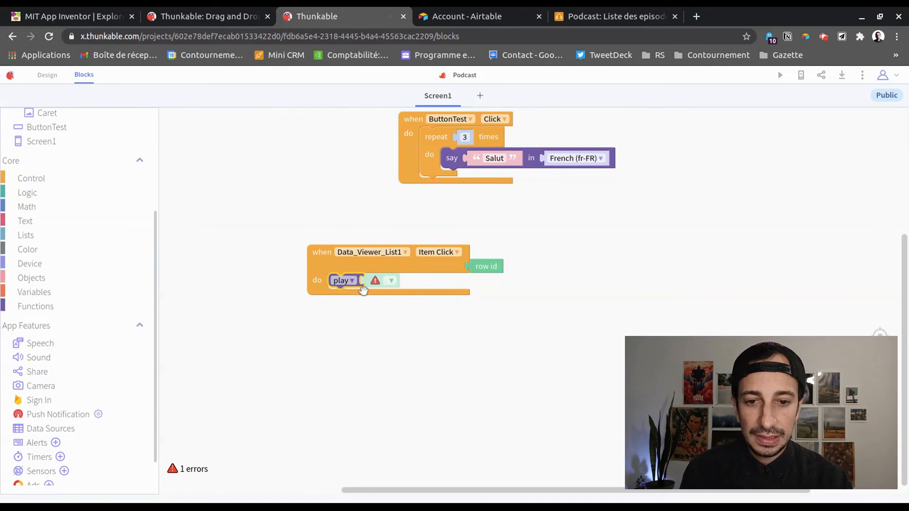
Find the Podcast data source blocks and pick up the 'get value from Podcast' block
scroll(88, 205, up, 3)
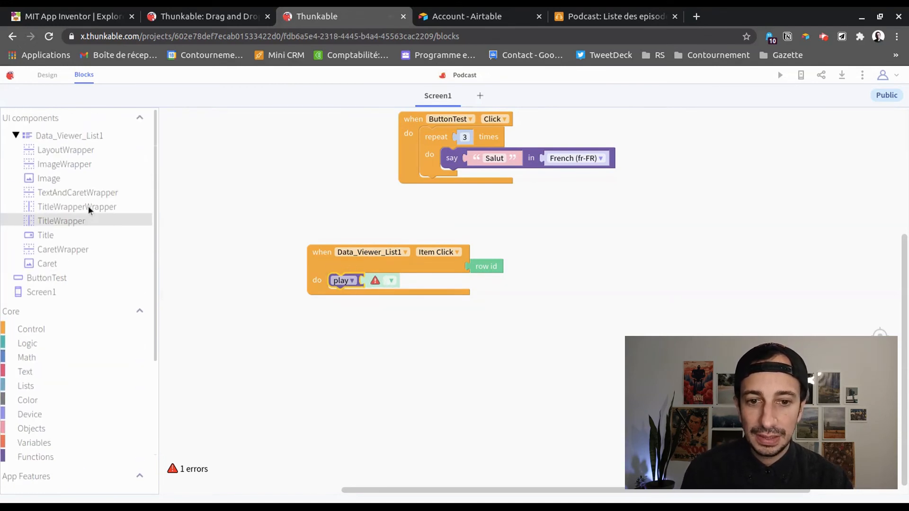
scroll(106, 291, down, 4)
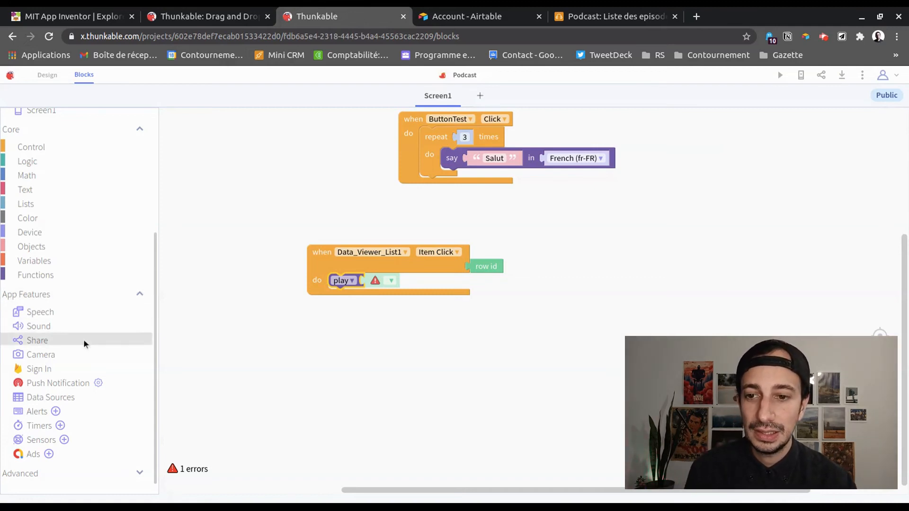
scroll(52, 281, up, 2)
scroll(52, 282, up, 2)
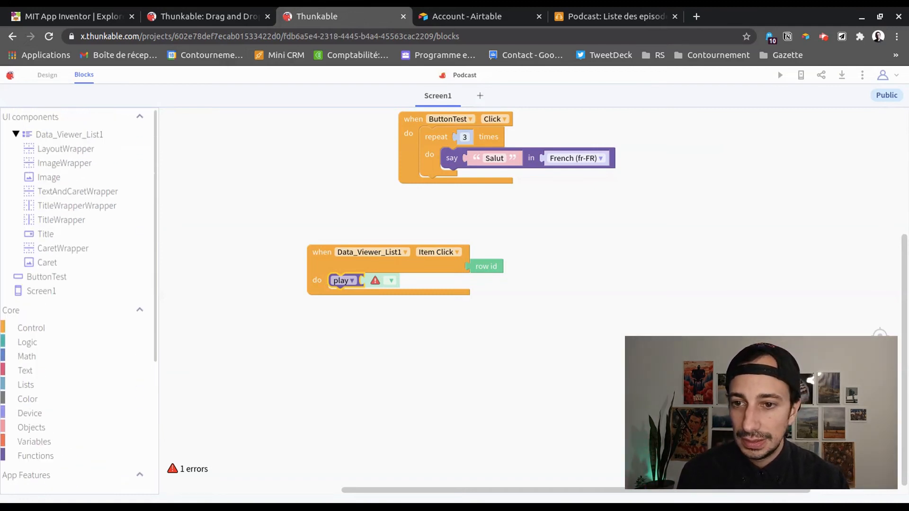
click(16, 136)
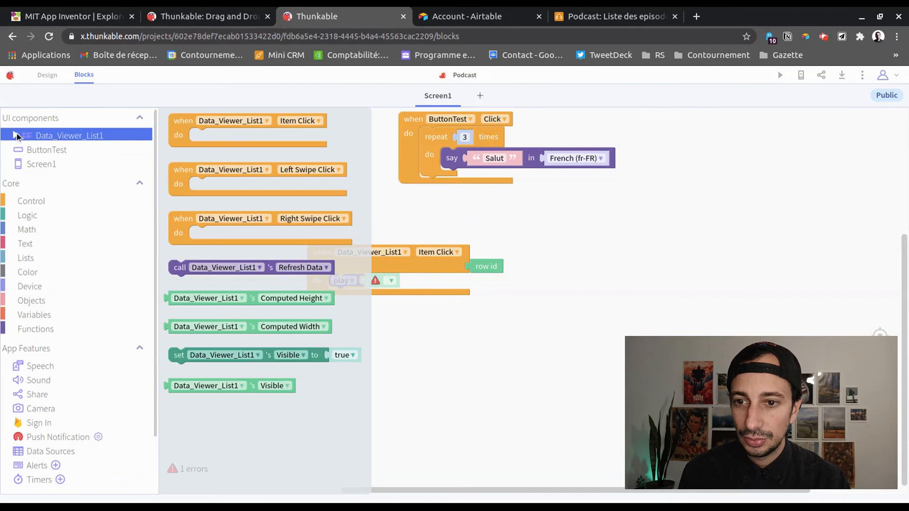
click(55, 301)
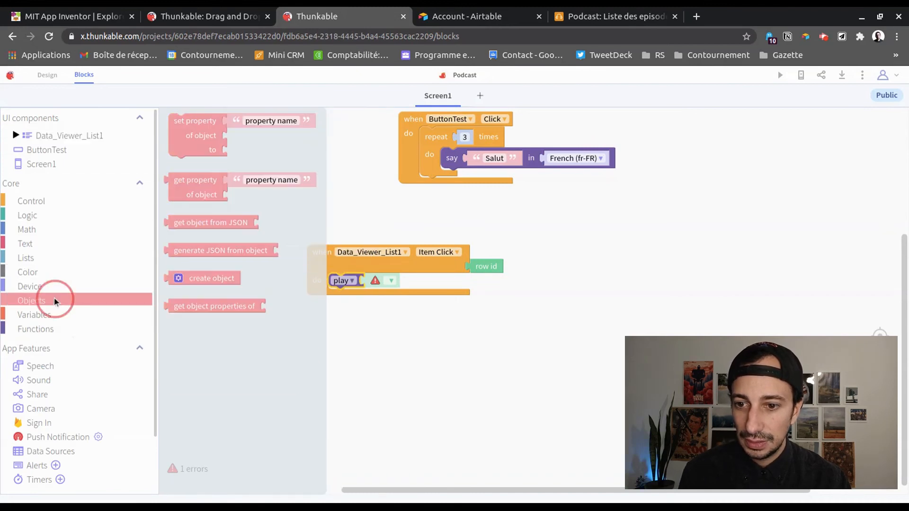
scroll(89, 334, down, 1)
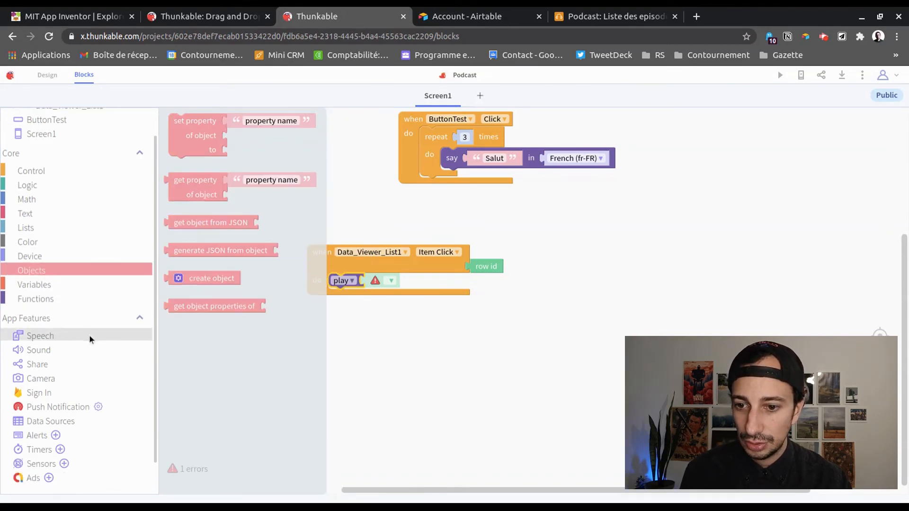
click(61, 399)
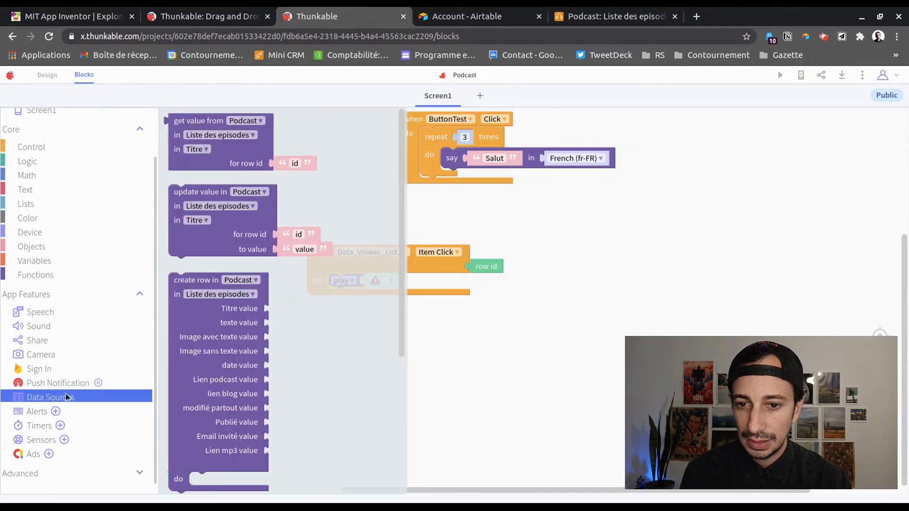
click(239, 160)
Plug 'get value from Podcast' into the play block, reading Lien mp3 for the clicked row id
drag(180, 120, 377, 280)
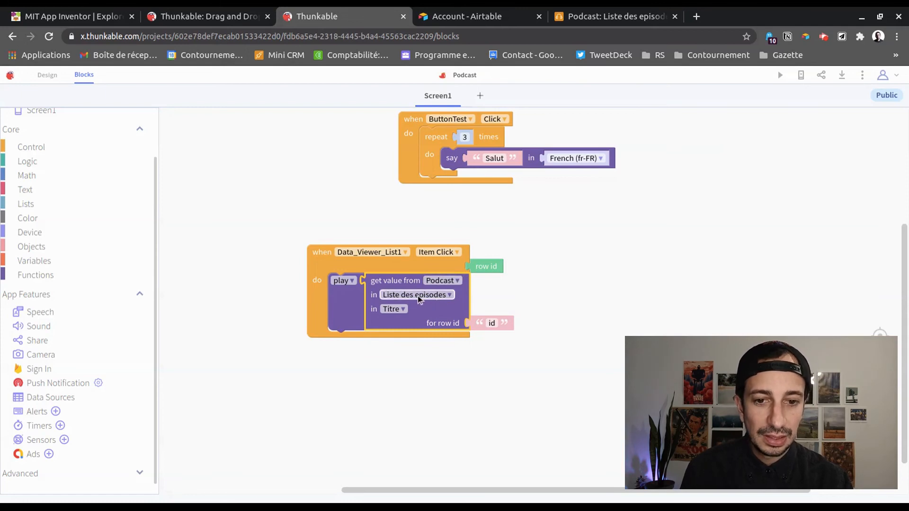
click(399, 310)
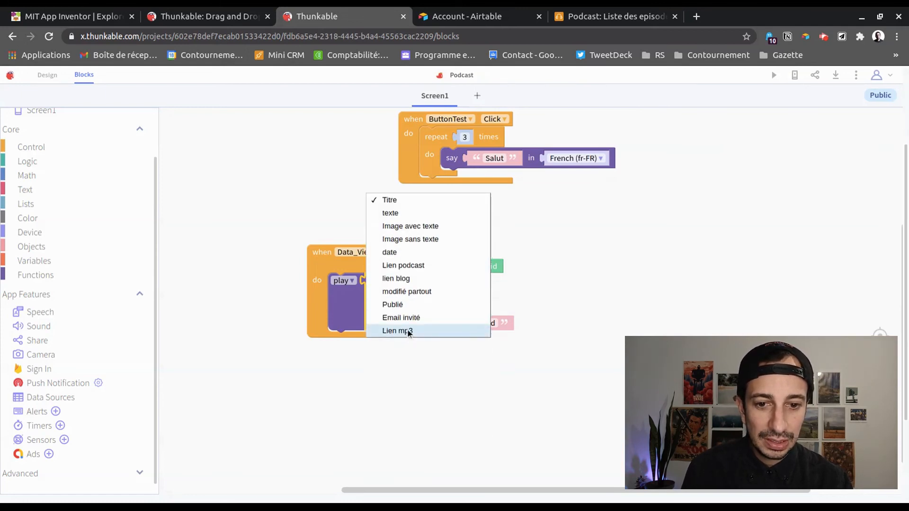
click(409, 332)
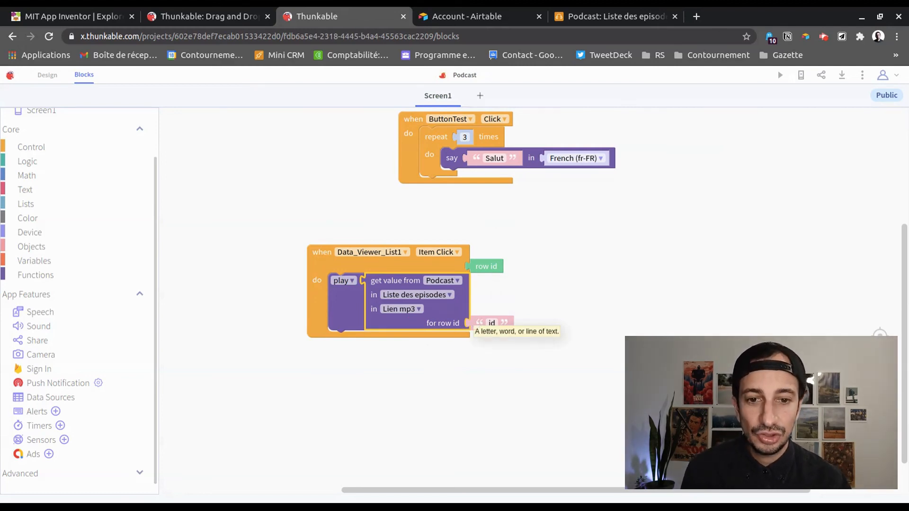
drag(484, 266, 483, 325)
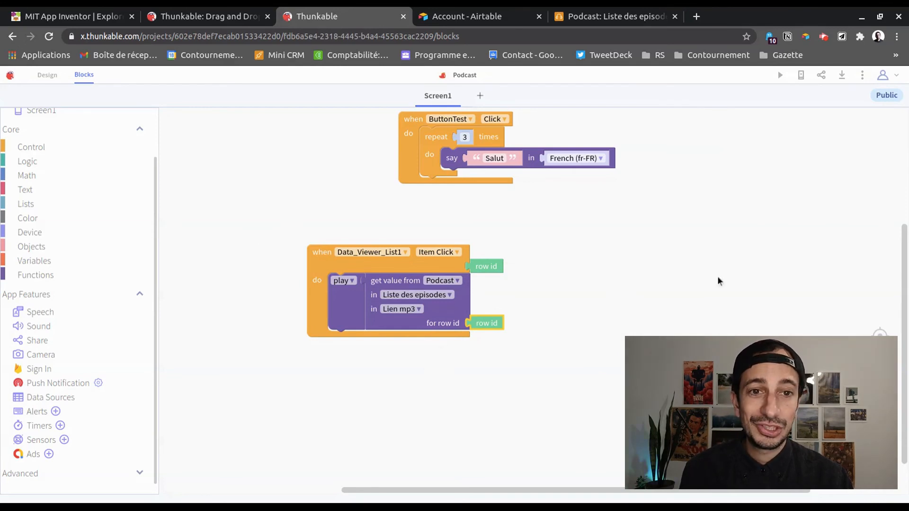
click(779, 78)
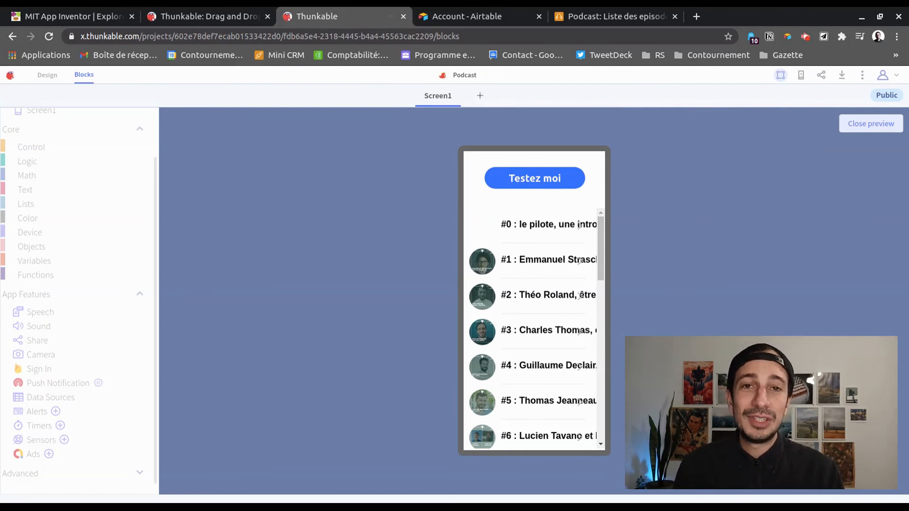
click(850, 125)
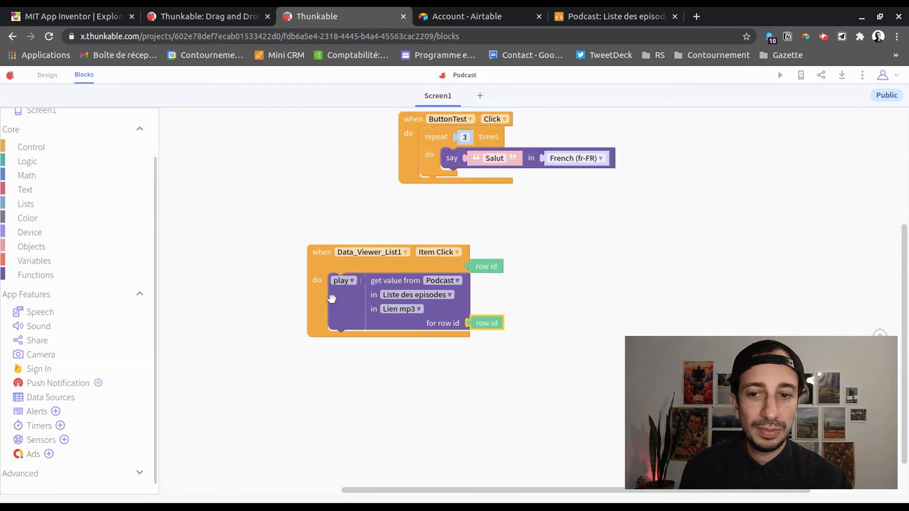
Browse the Logic and Control categories, then display the Variables block flyout
scroll(24, 204, up, 1)
click(29, 216)
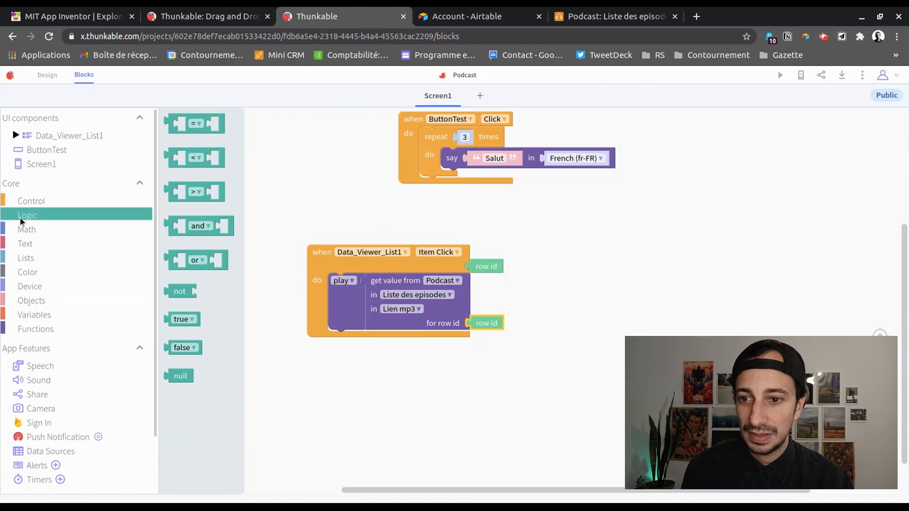
click(26, 184)
click(39, 183)
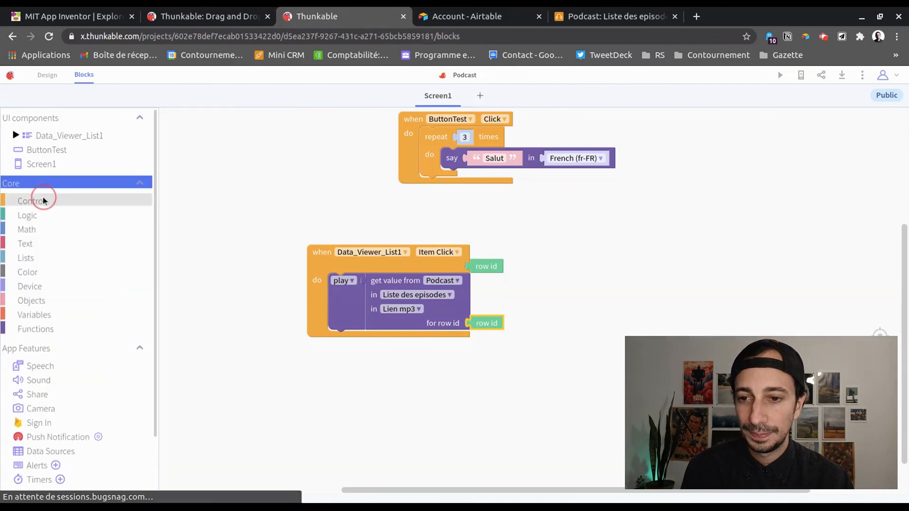
click(53, 204)
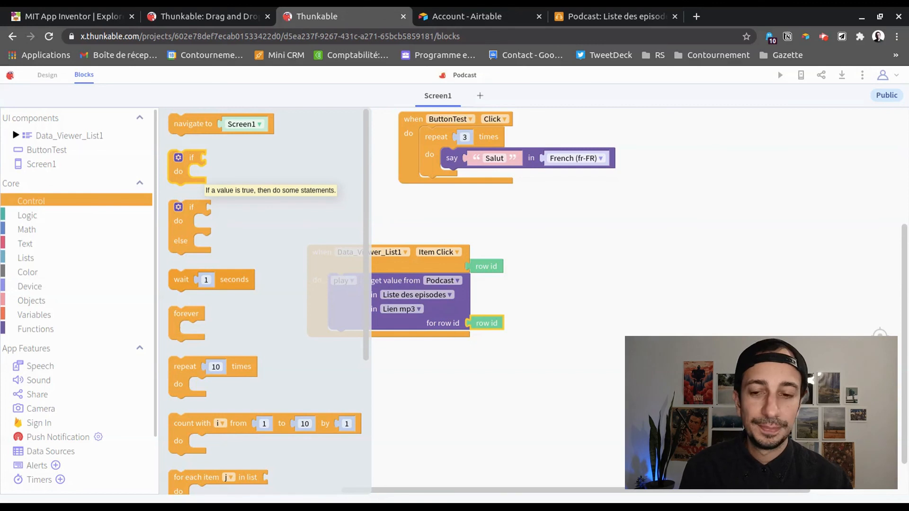
click(39, 314)
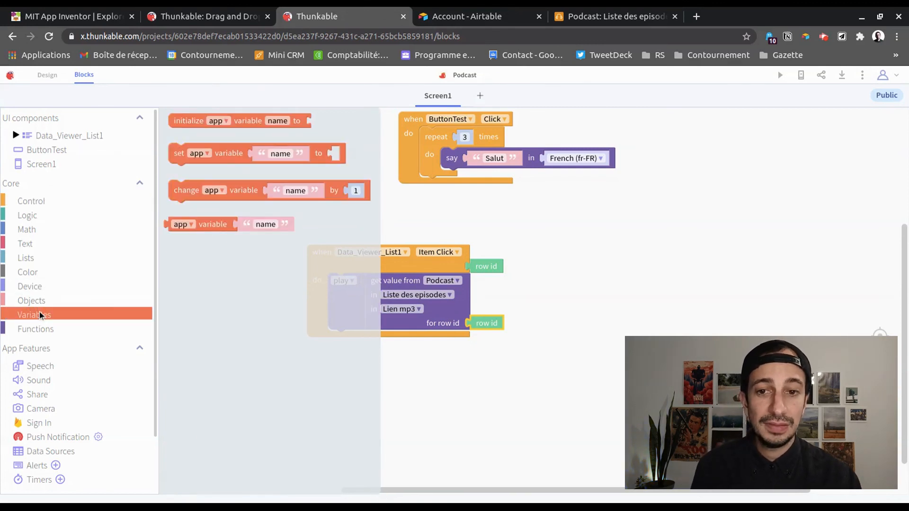